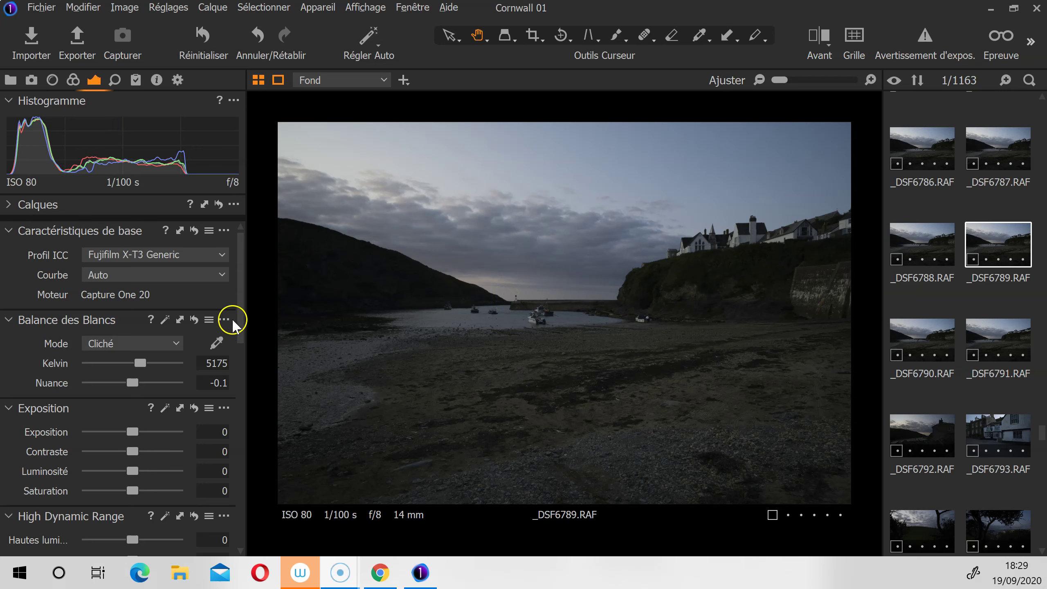
Lower the white input point of the RGB levels (Niveaux) to 192 to brighten the beach photo
{"action": "left_click_drag", "start_coordinate": [240, 318], "coordinate": [233, 378]}
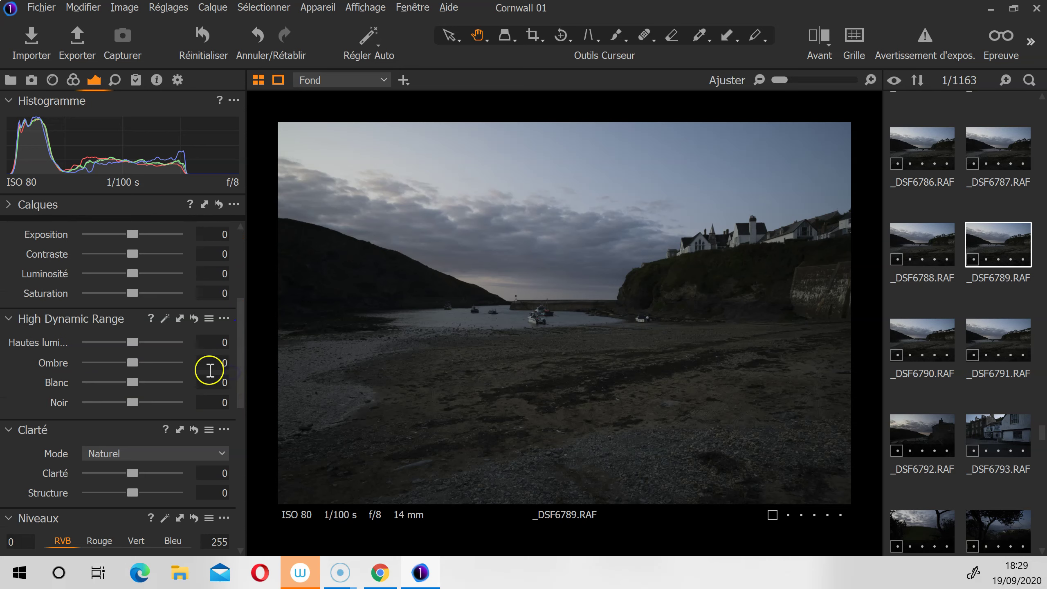
{"action": "scroll", "coordinate": [209, 369], "scroll_direction": "down", "scroll_amount": 5}
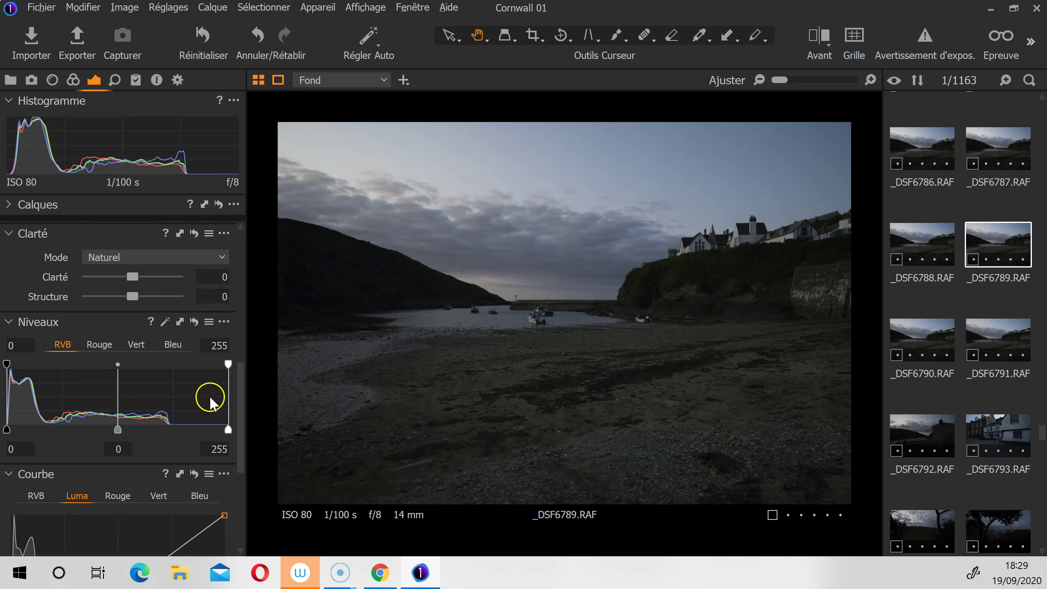
{"action": "left_click_drag", "start_coordinate": [227, 429], "coordinate": [172, 429]}
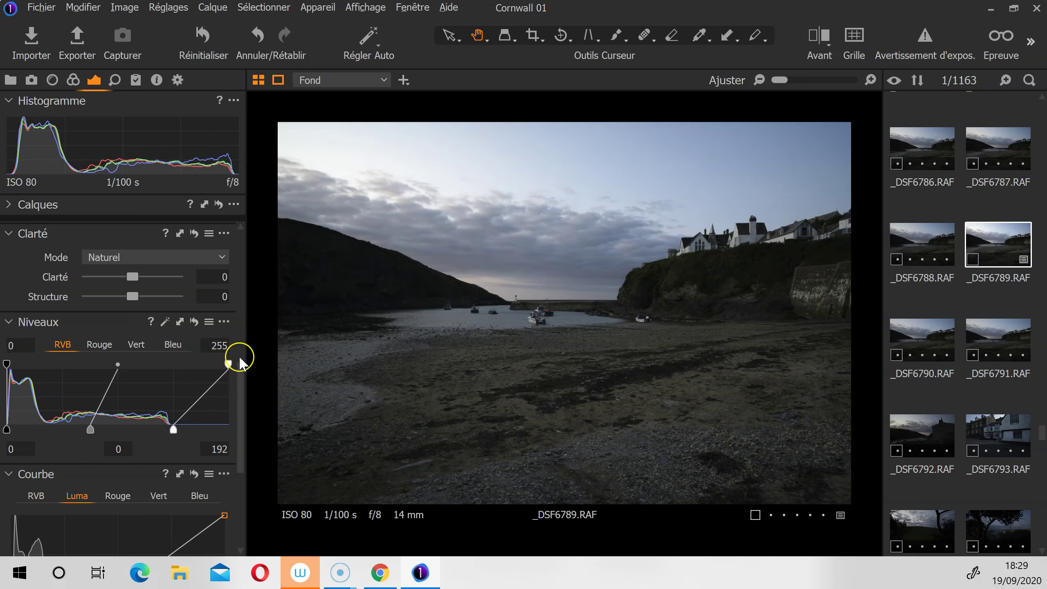
Raise the High Dynamic Range shadows (Ombre) to 17 and compare with the original photo
{"action": "scroll", "coordinate": [231, 362], "scroll_direction": "down", "scroll_amount": 2}
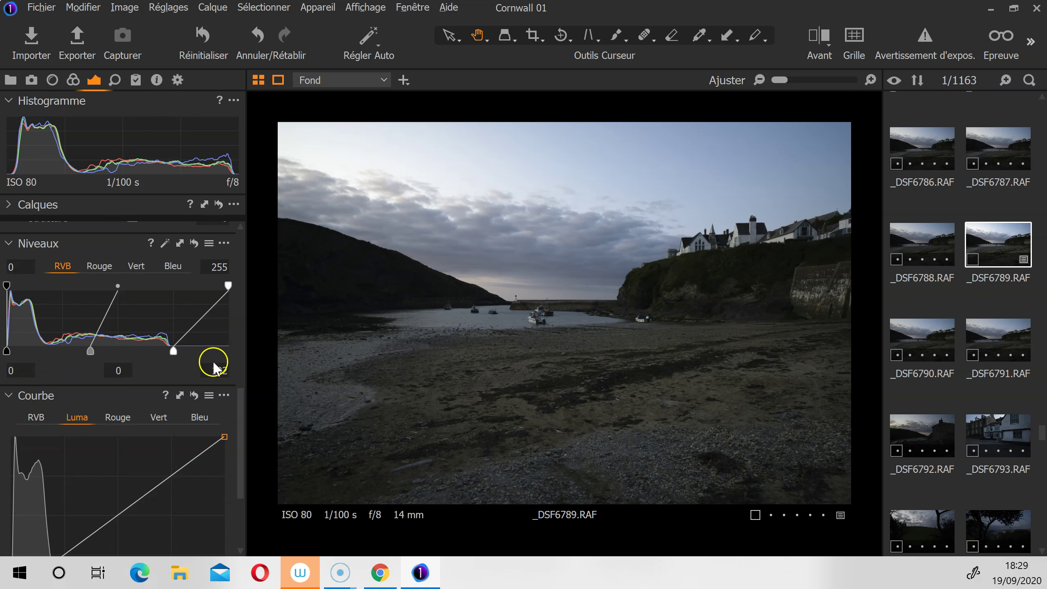
{"action": "scroll", "coordinate": [197, 408], "scroll_direction": "up", "scroll_amount": 3}
{"action": "scroll", "coordinate": [197, 408], "scroll_direction": "up", "scroll_amount": 2}
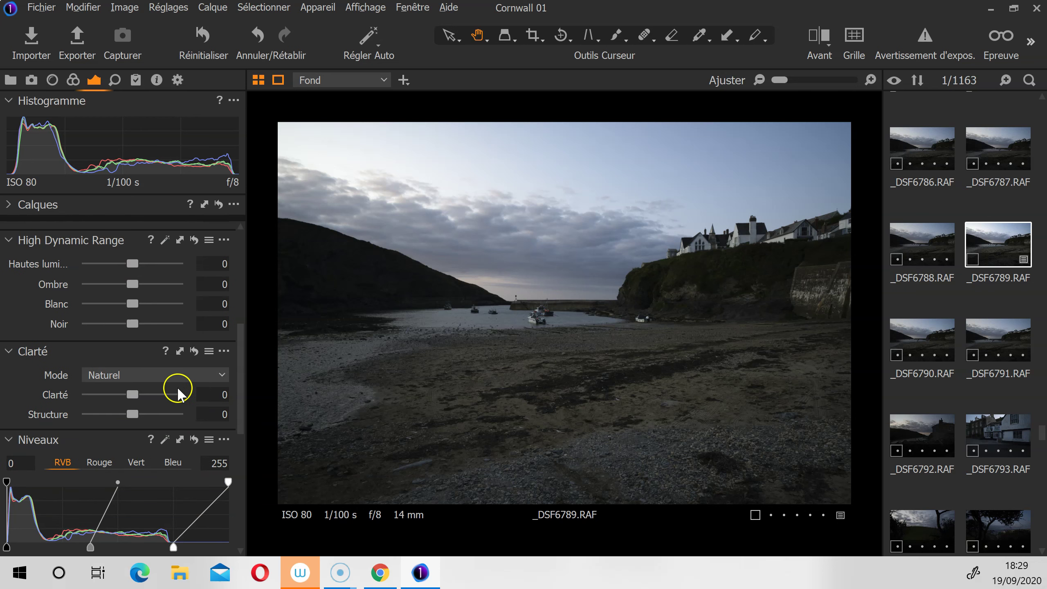
{"action": "scroll", "coordinate": [160, 402], "scroll_direction": "up", "scroll_amount": 1}
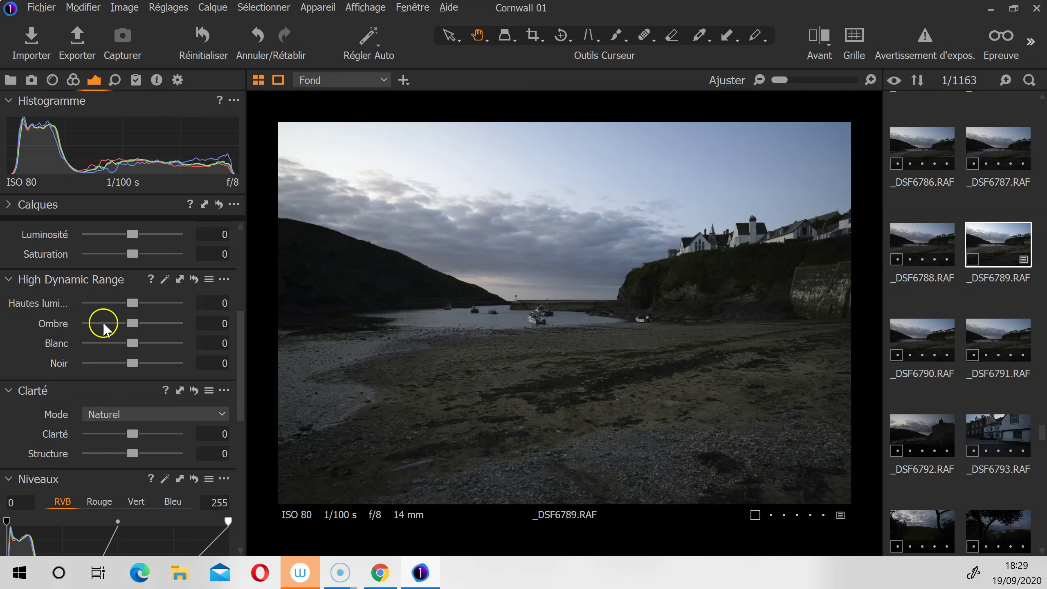
{"action": "left_click_drag", "start_coordinate": [132, 322], "coordinate": [140, 321]}
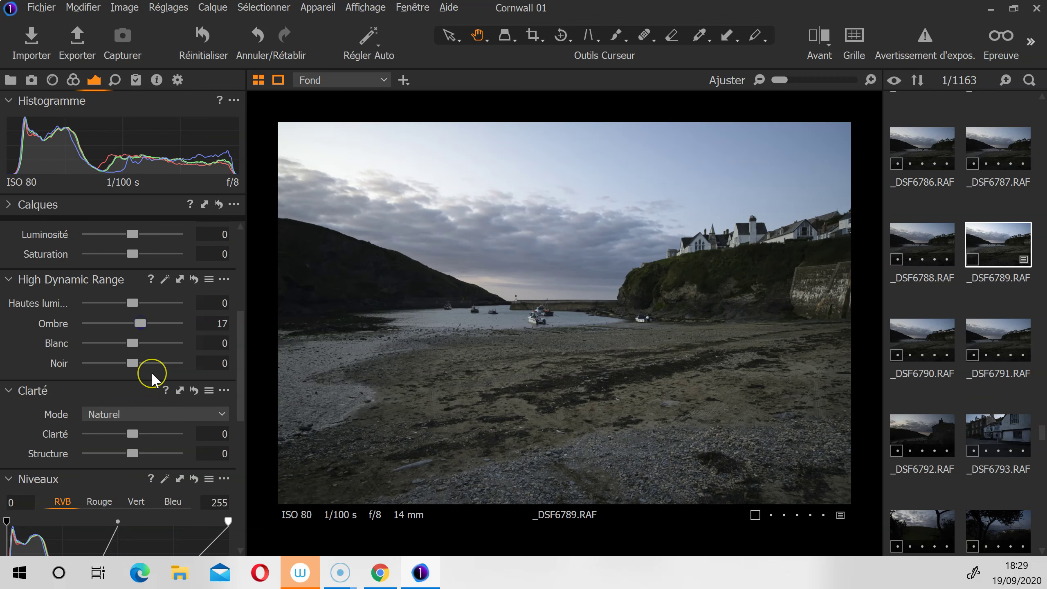
{"action": "key", "text": "y"}
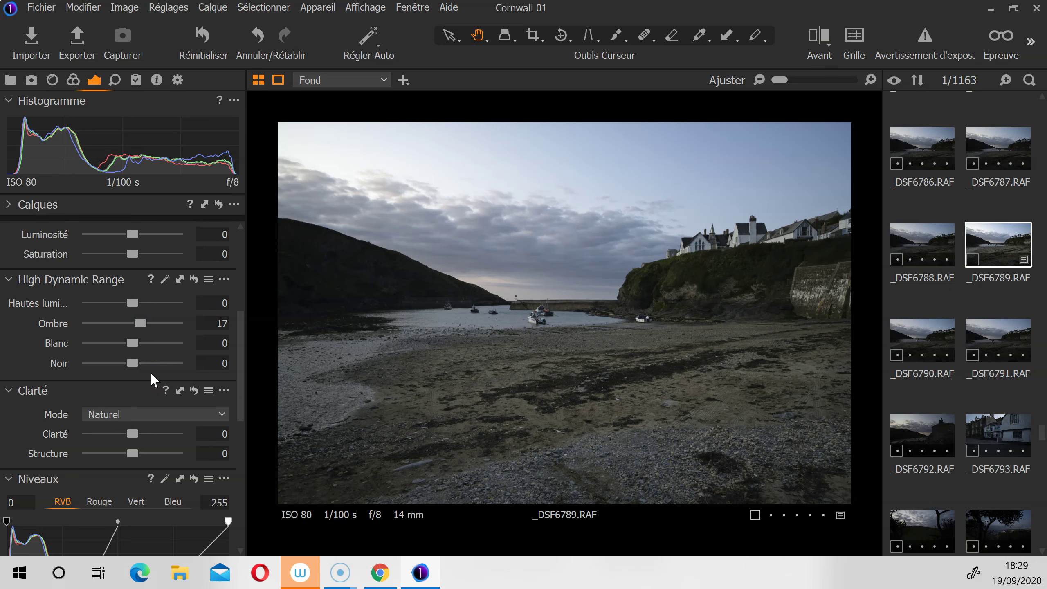
Raise the High Dynamic Range blacks (Noir) to 24 to open up the dark hillsides
{"action": "left_click", "coordinate": [199, 390]}
{"action": "left_click", "coordinate": [116, 415]}
{"action": "left_click_drag", "start_coordinate": [135, 360], "coordinate": [144, 356]}
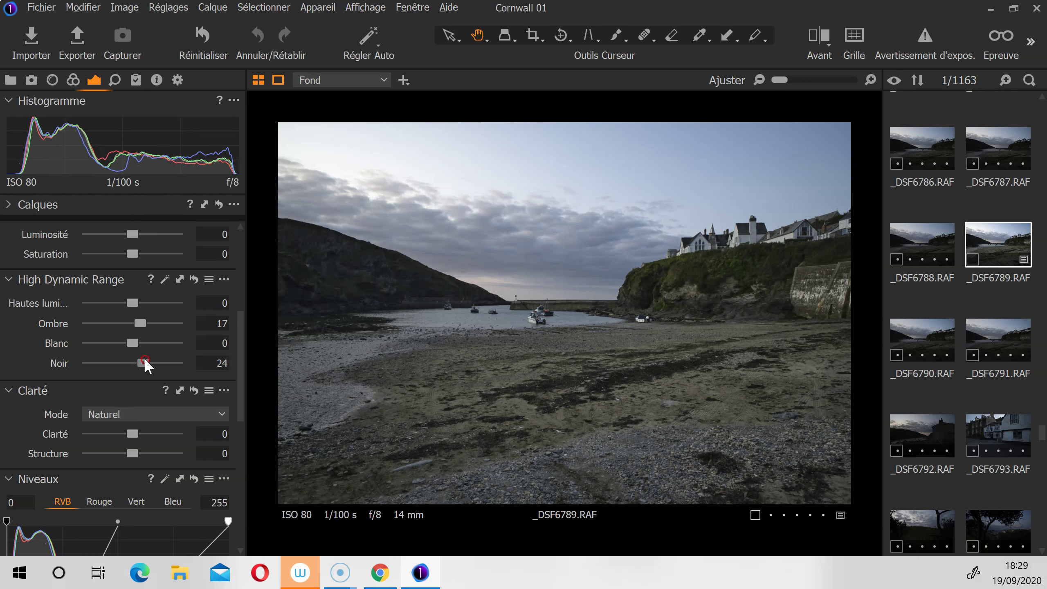
{"action": "left_click", "coordinate": [562, 312]}
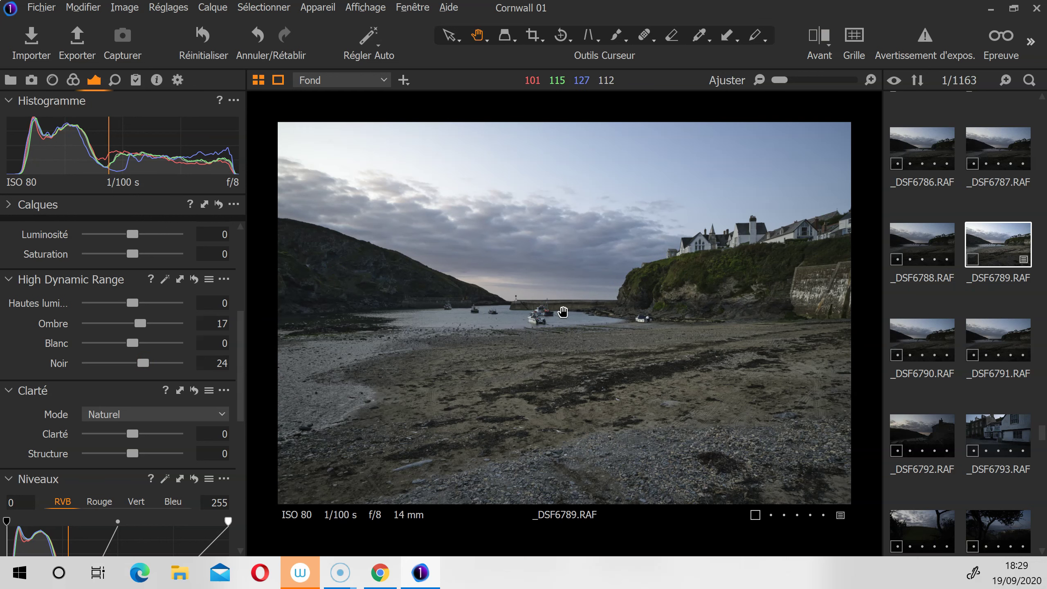
Reduce the High Dynamic Range highlights (Hautes lumières) to -66 to recover detail in the sky
{"action": "left_click_drag", "start_coordinate": [129, 304], "coordinate": [91, 301]}
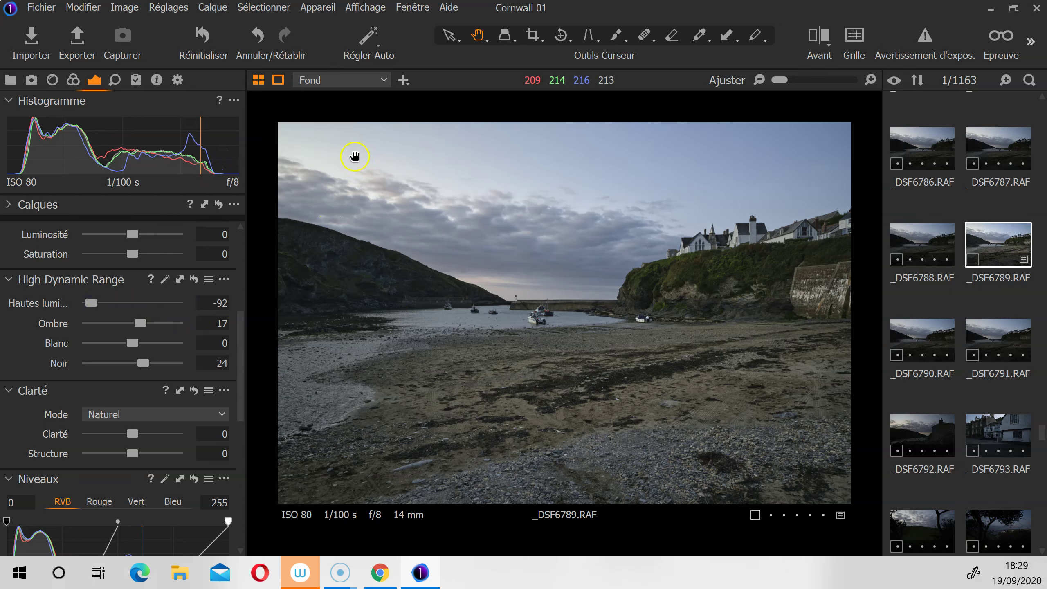
{"action": "left_click_drag", "start_coordinate": [99, 306], "coordinate": [103, 301]}
{"action": "left_click", "coordinate": [142, 348]}
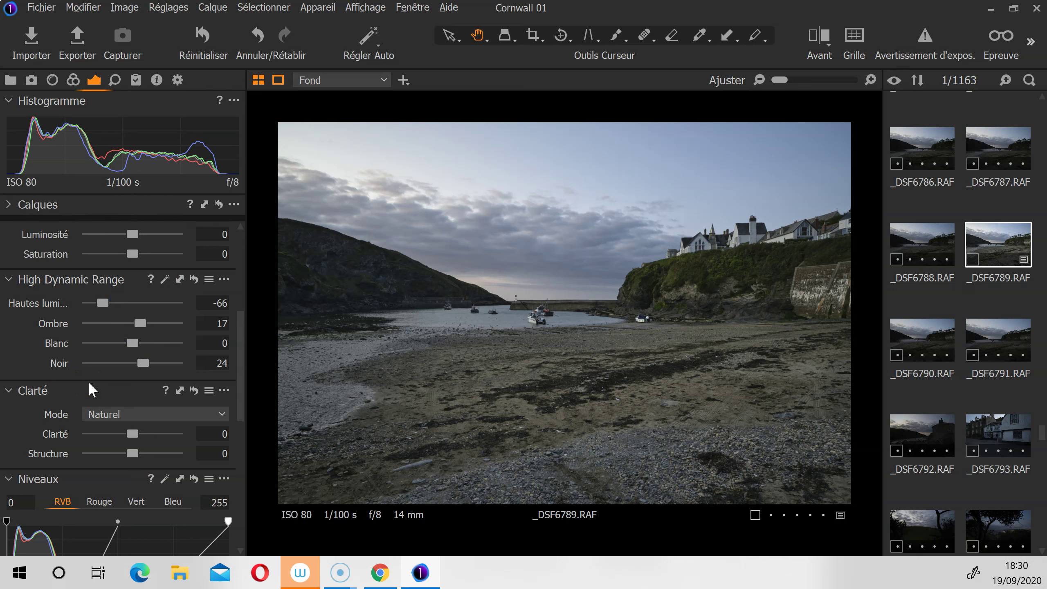
{"action": "left_click", "coordinate": [86, 399]}
Increase the photo's saturation to 43 in the exposure adjustments
{"action": "scroll", "coordinate": [130, 218], "scroll_direction": "up", "scroll_amount": 2}
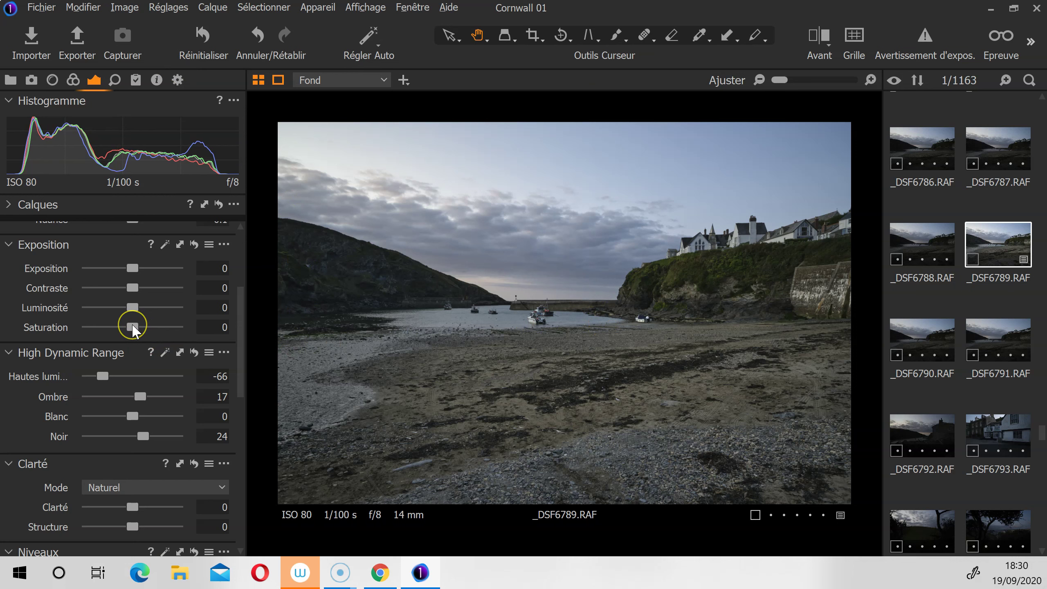
{"action": "left_click_drag", "start_coordinate": [135, 327], "coordinate": [142, 327]}
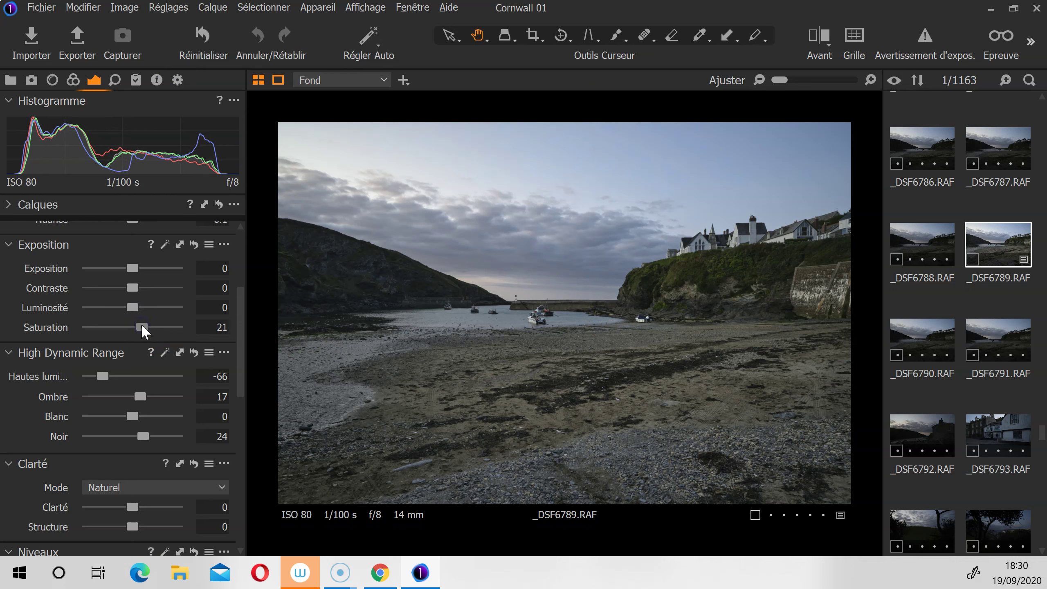
{"action": "left_click_drag", "start_coordinate": [141, 326], "coordinate": [150, 326]}
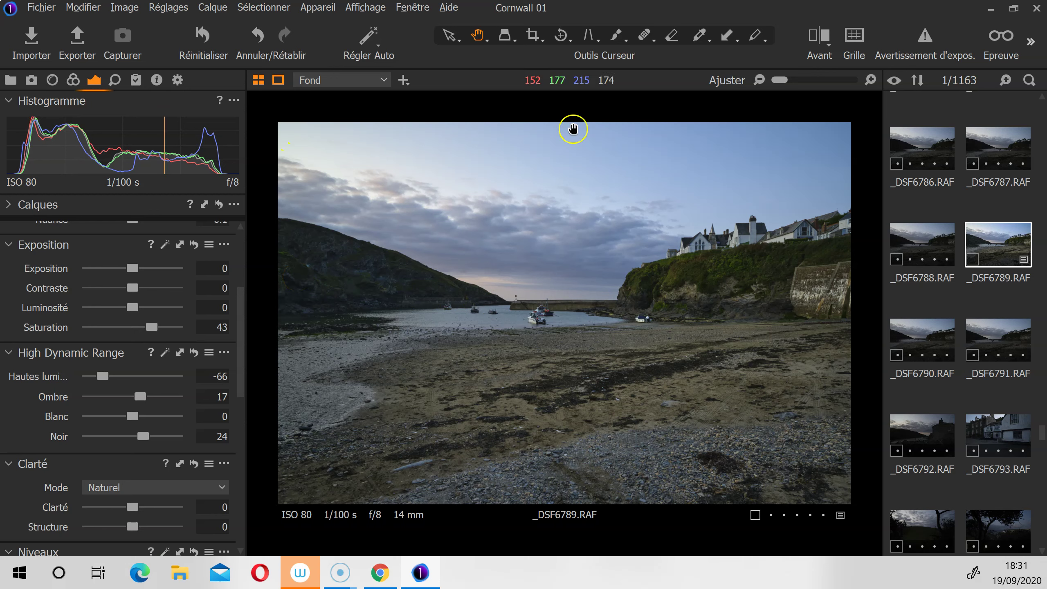
Compare the photo before and after the adjustments, checking the sky and the beach
{"action": "key", "text": "y"}
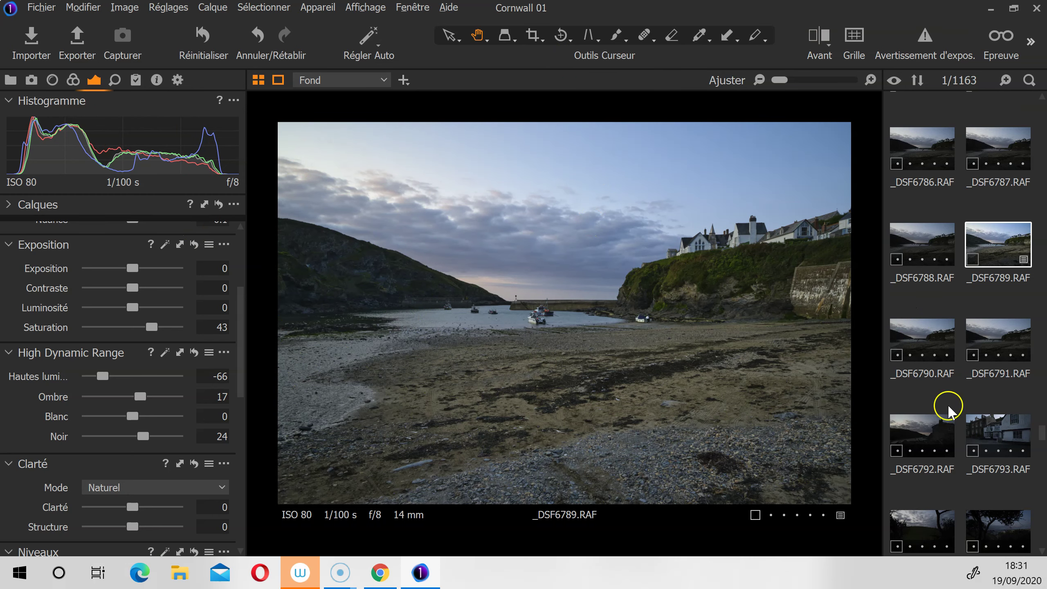
{"action": "key", "text": "y"}
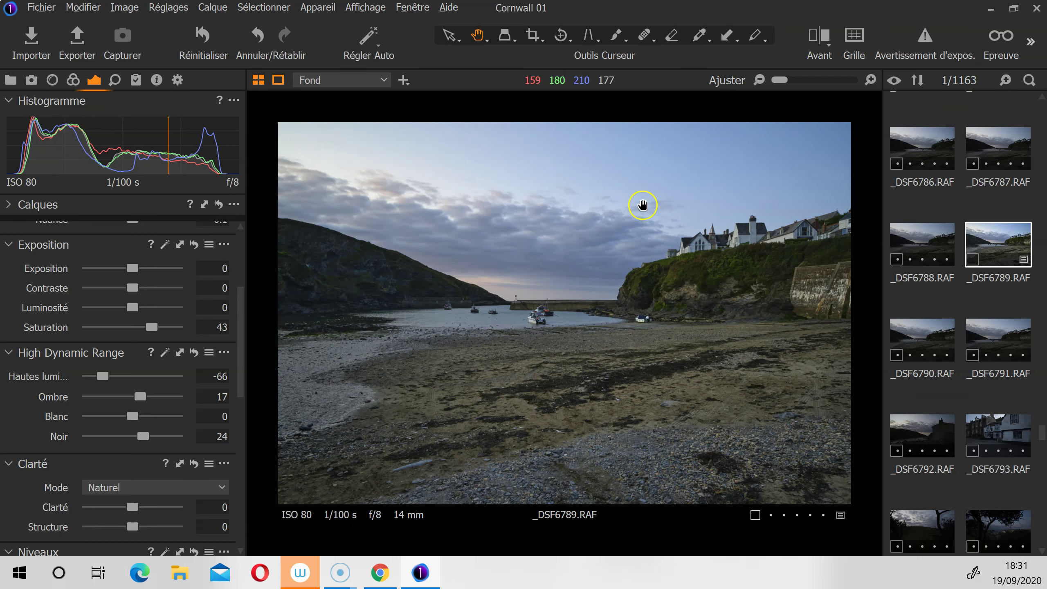
{"action": "key", "text": "y"}
{"action": "key", "text": "y"}
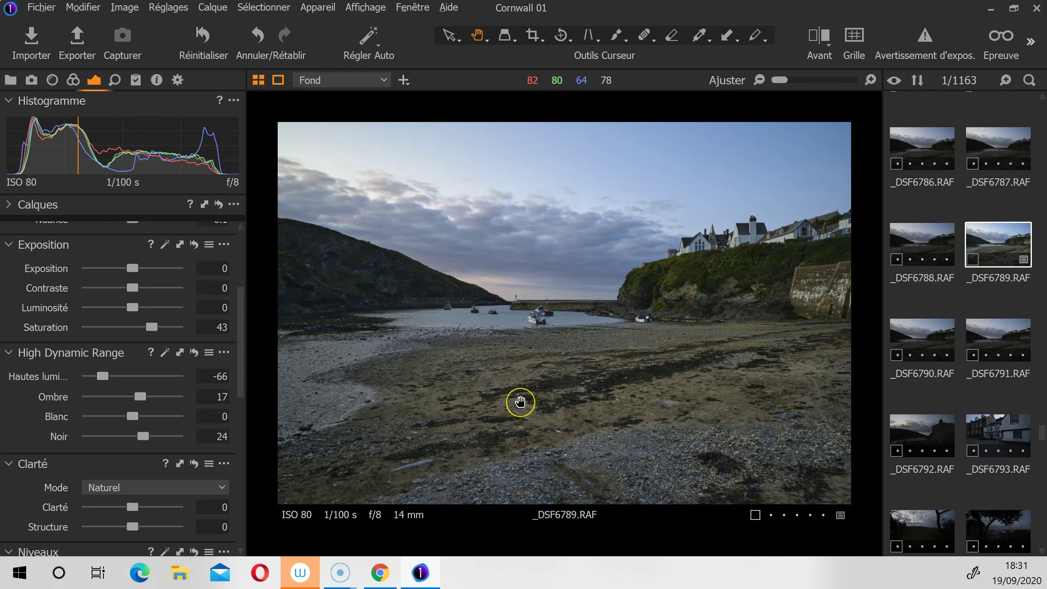
Warm the white balance to Kelvin 5646 with Nuance 1.8, and compare with the original photo
{"action": "scroll", "coordinate": [189, 338], "scroll_direction": "up", "scroll_amount": 3}
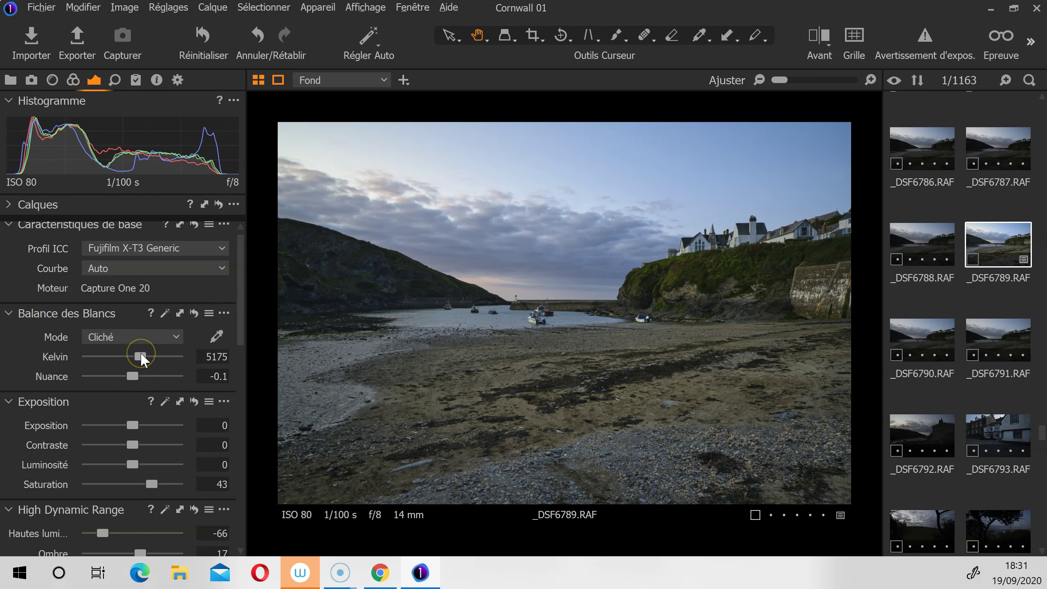
{"action": "left_click_drag", "start_coordinate": [141, 355], "coordinate": [147, 356]}
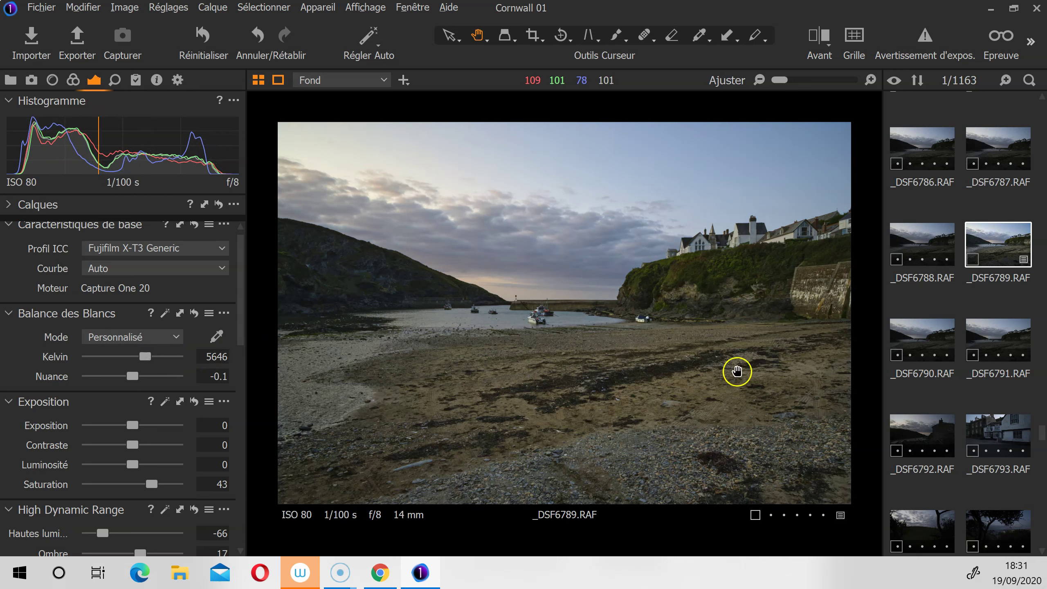
{"action": "left_click_drag", "start_coordinate": [133, 376], "coordinate": [134, 375]}
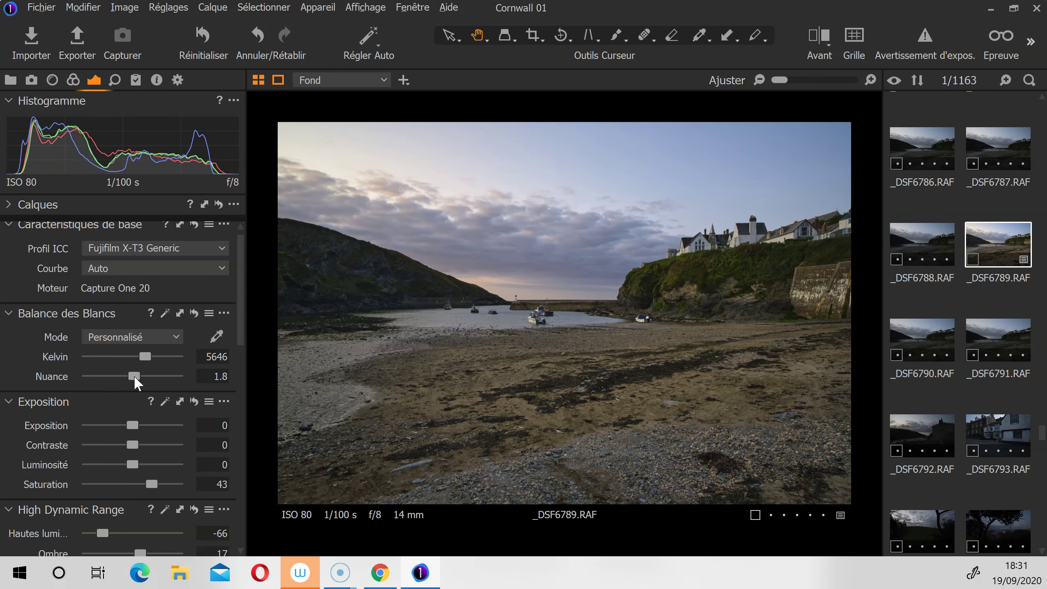
{"action": "left_click", "coordinate": [137, 382]}
{"action": "key", "text": "y"}
{"action": "key", "text": "y"}
View the edited photo full screen as a slideshow (Diaporama), and exit back to editing
{"action": "left_click", "coordinate": [366, 7]}
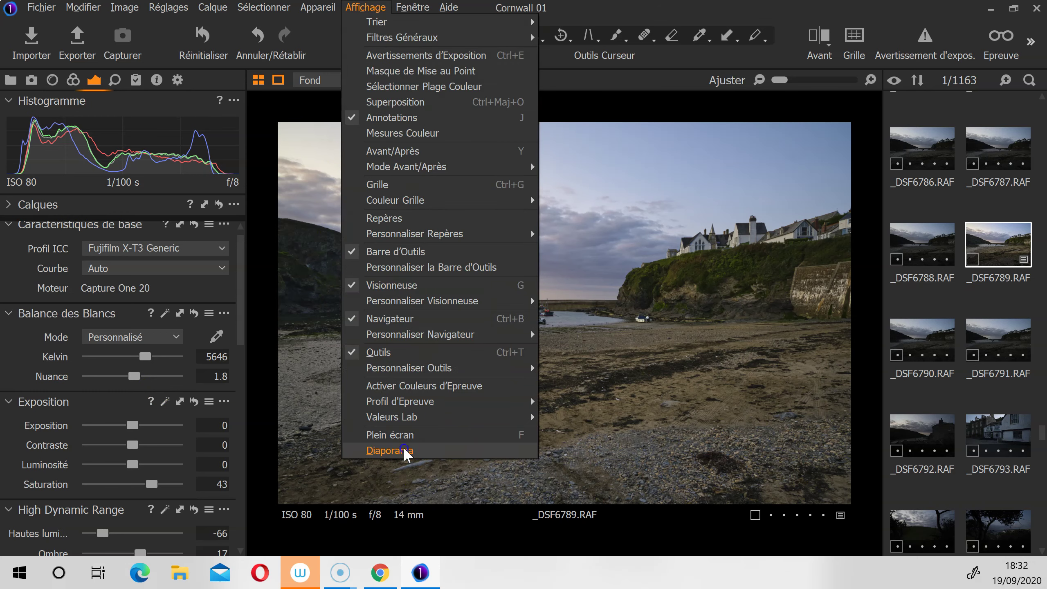
{"action": "left_click", "coordinate": [385, 514]}
{"action": "left_click", "coordinate": [485, 550]}
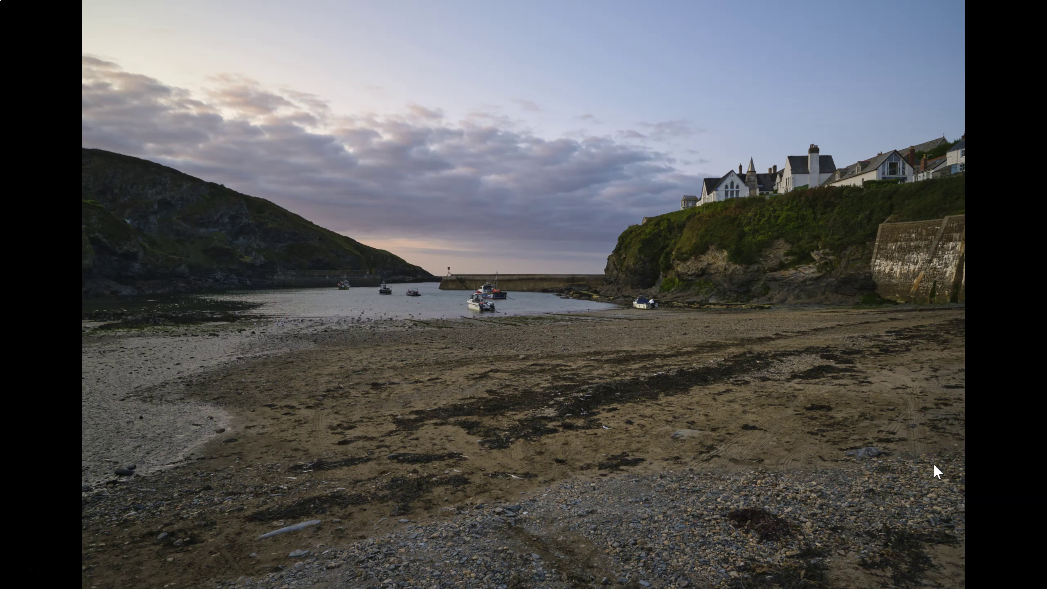
{"action": "mouse_move", "coordinate": [473, 181]}
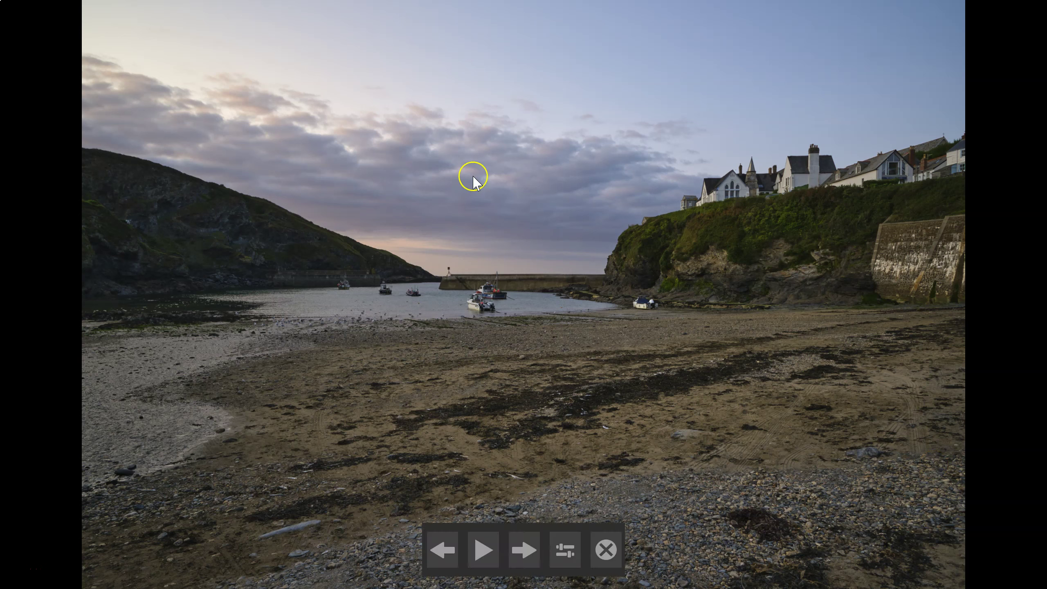
{"action": "left_click", "coordinate": [606, 550]}
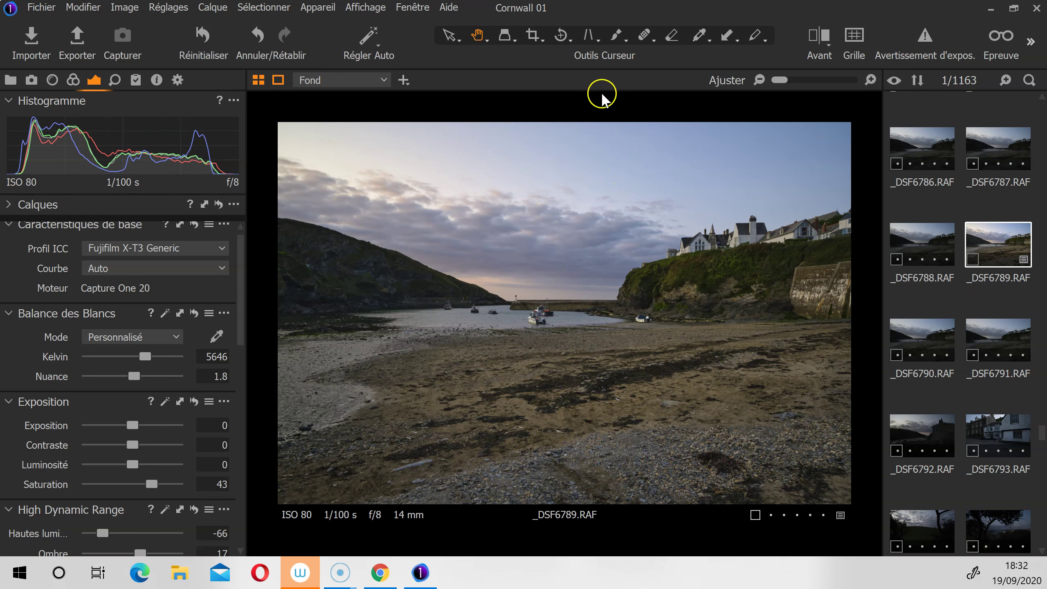
Draw a linear gradient mask downward over the sky and set its layer's exposure to -0.47
{"action": "left_click", "coordinate": [622, 37]}
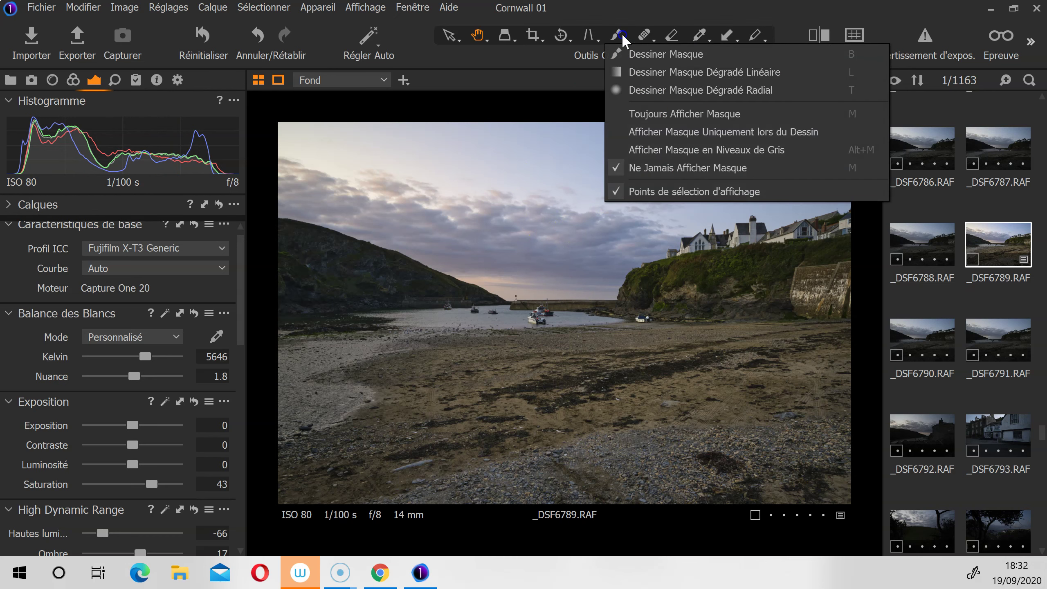
{"action": "left_click", "coordinate": [627, 73]}
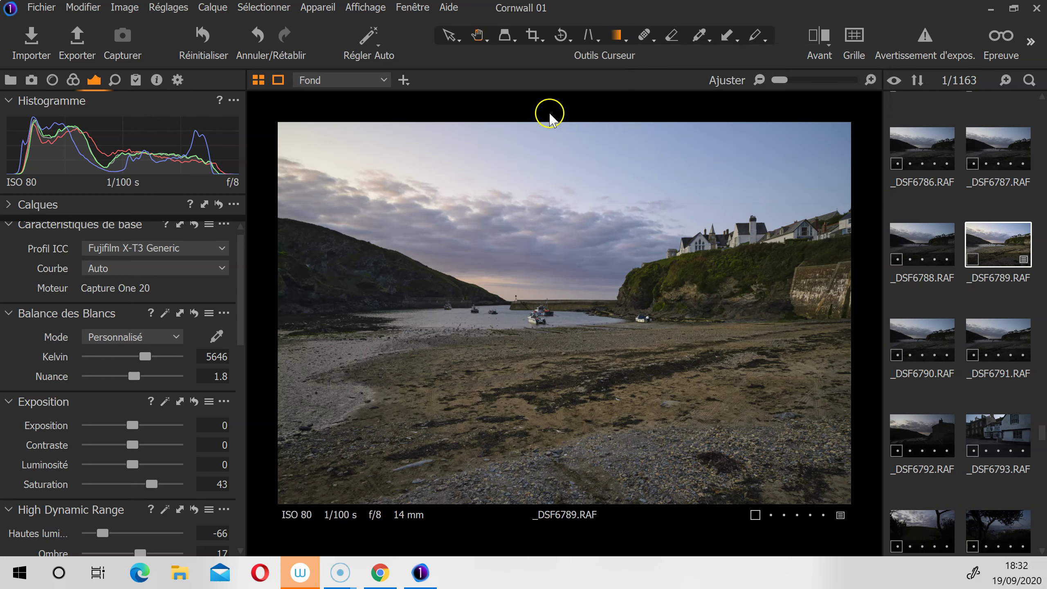
{"action": "left_click", "coordinate": [8, 212]}
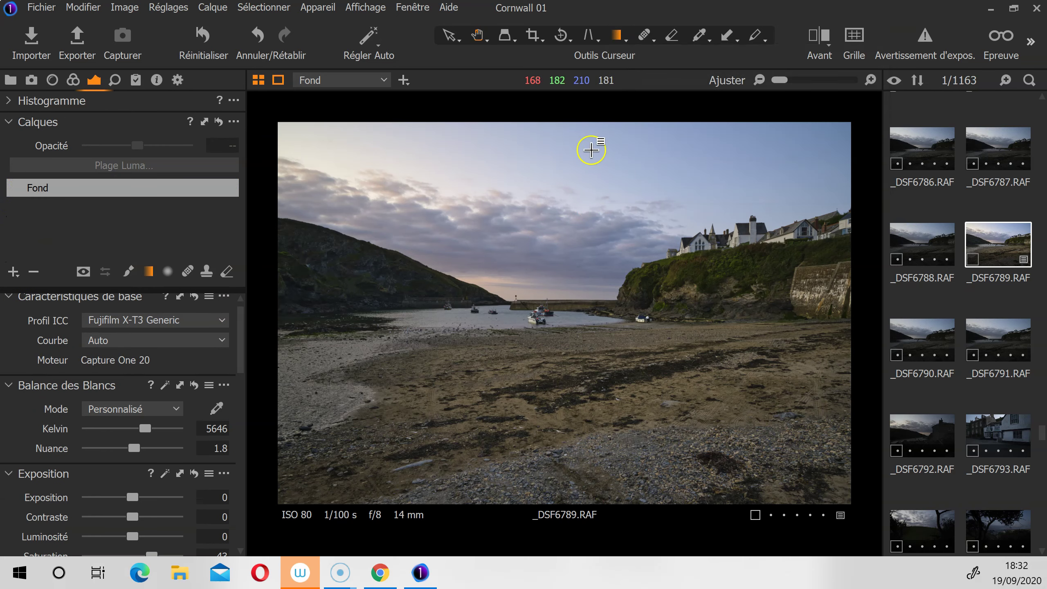
{"action": "left_click_drag", "start_coordinate": [568, 136], "coordinate": [564, 222]}
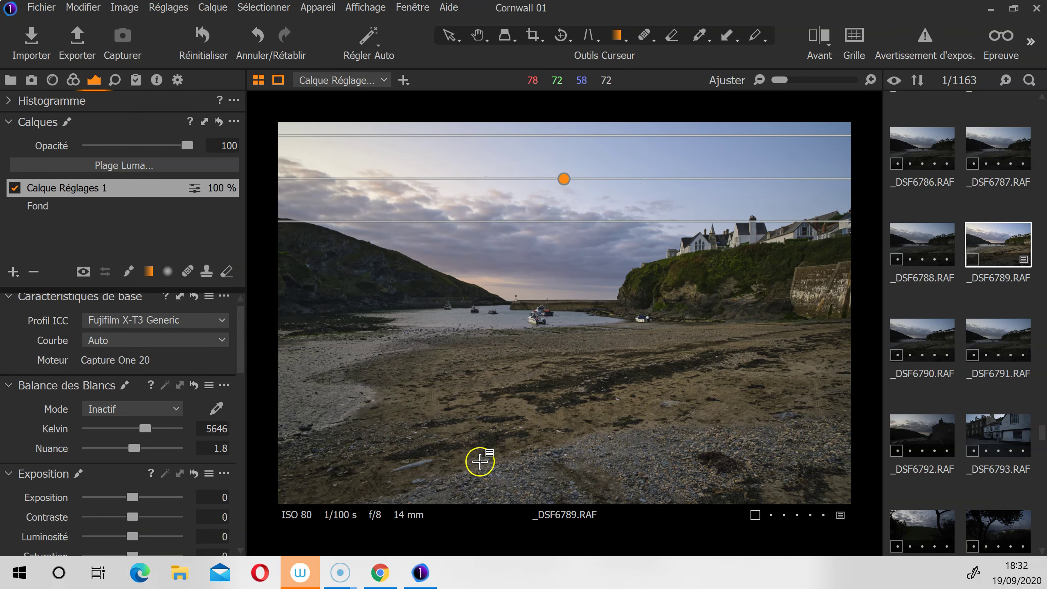
{"action": "left_click_drag", "start_coordinate": [133, 496], "coordinate": [125, 496]}
Show the gradient mask, shift it lower over the sky, and widen its transition toward the horizon
{"action": "left_click_drag", "start_coordinate": [563, 178], "coordinate": [564, 203]}
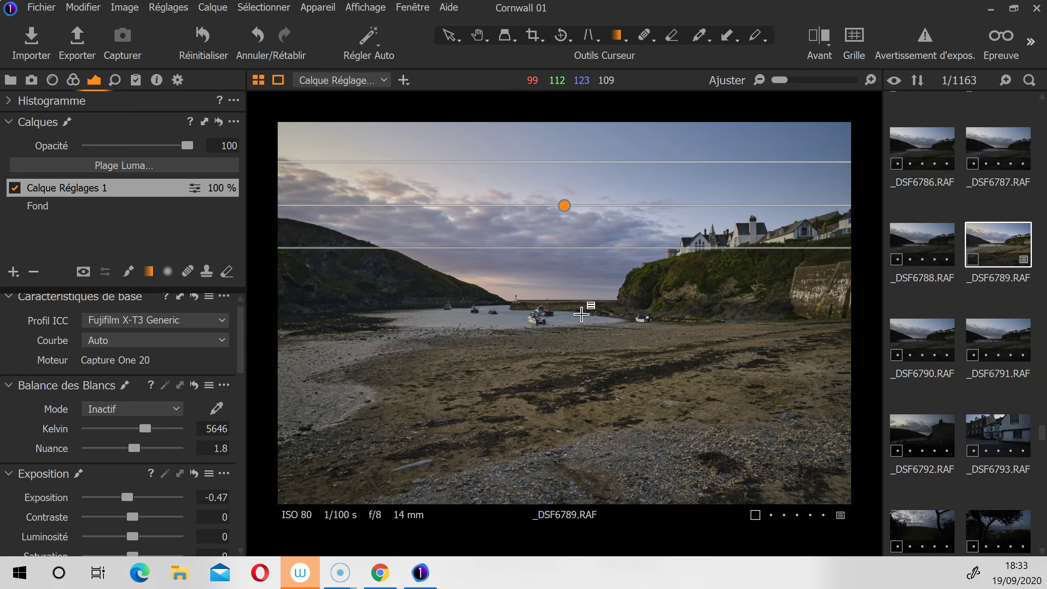
{"action": "key", "text": "m"}
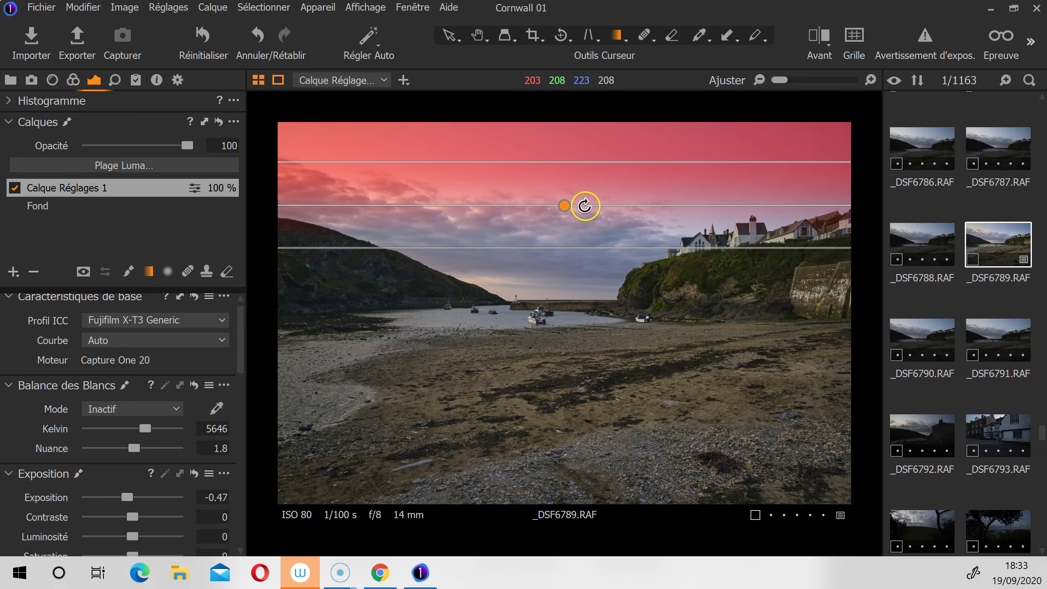
{"action": "left_click_drag", "start_coordinate": [568, 205], "coordinate": [565, 221]}
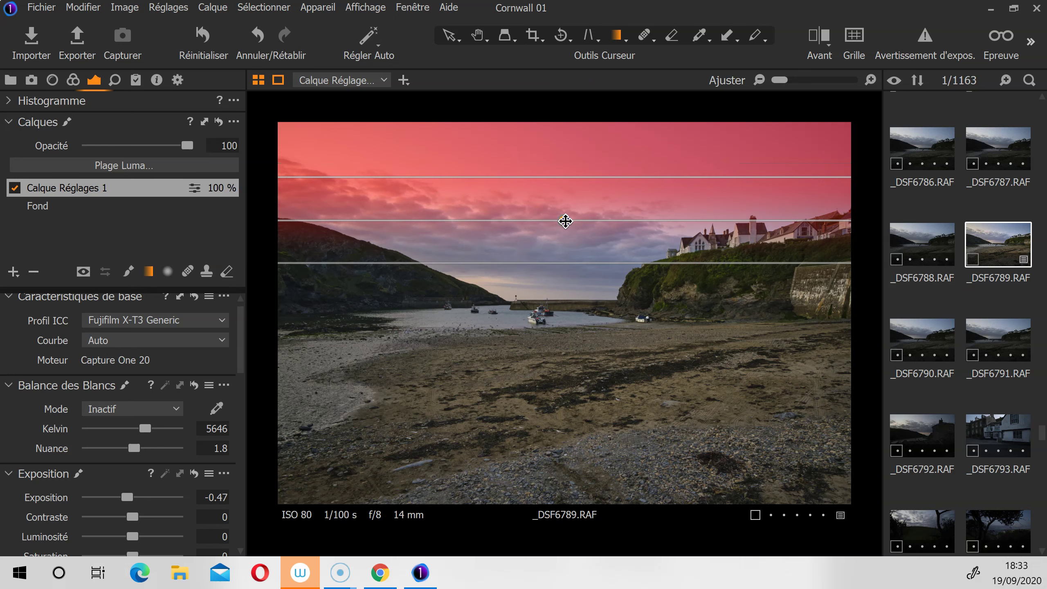
{"action": "left_click_drag", "start_coordinate": [563, 170], "coordinate": [562, 149]}
{"action": "left_click_drag", "start_coordinate": [559, 270], "coordinate": [571, 286]}
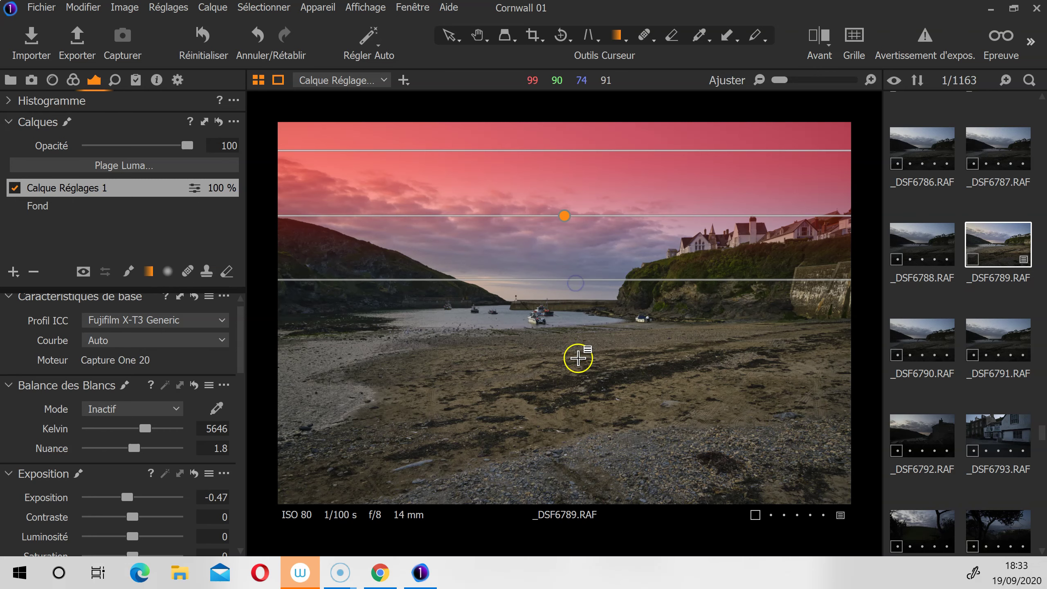
Limit the sky gradient layer to a luma range of 57–235 with a lower transition of 37, and set its exposure to -0.76
{"action": "left_click", "coordinate": [121, 165]}
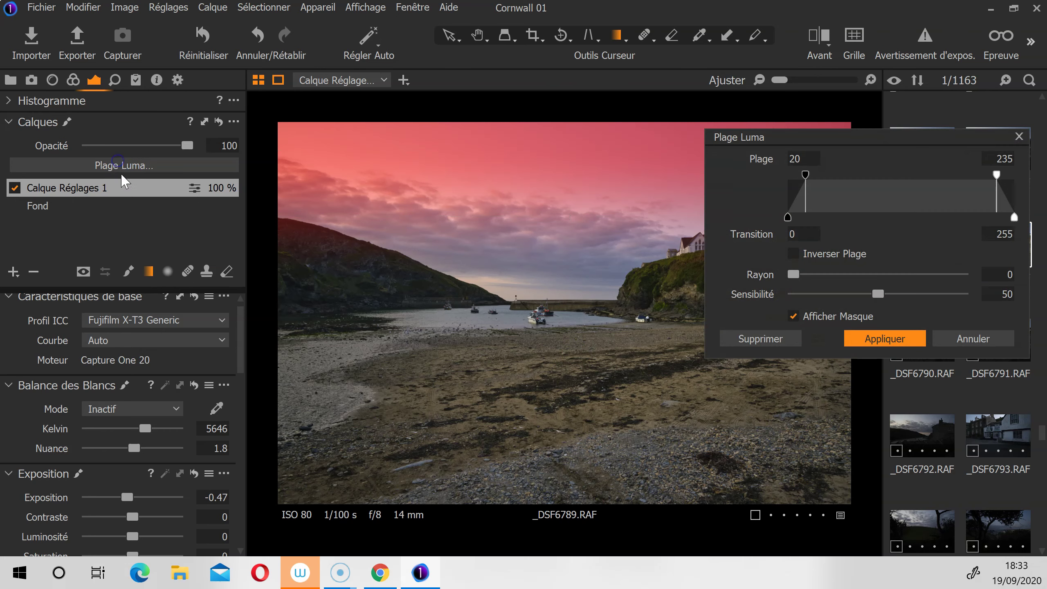
{"action": "left_click_drag", "start_coordinate": [941, 138], "coordinate": [509, 279]}
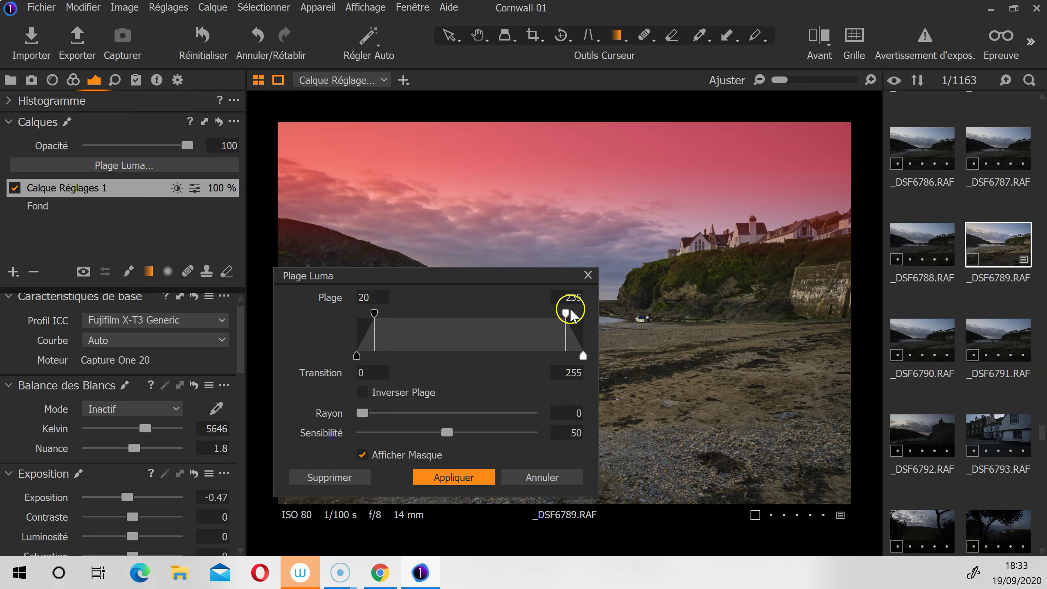
{"action": "left_click_drag", "start_coordinate": [374, 312], "coordinate": [408, 312]}
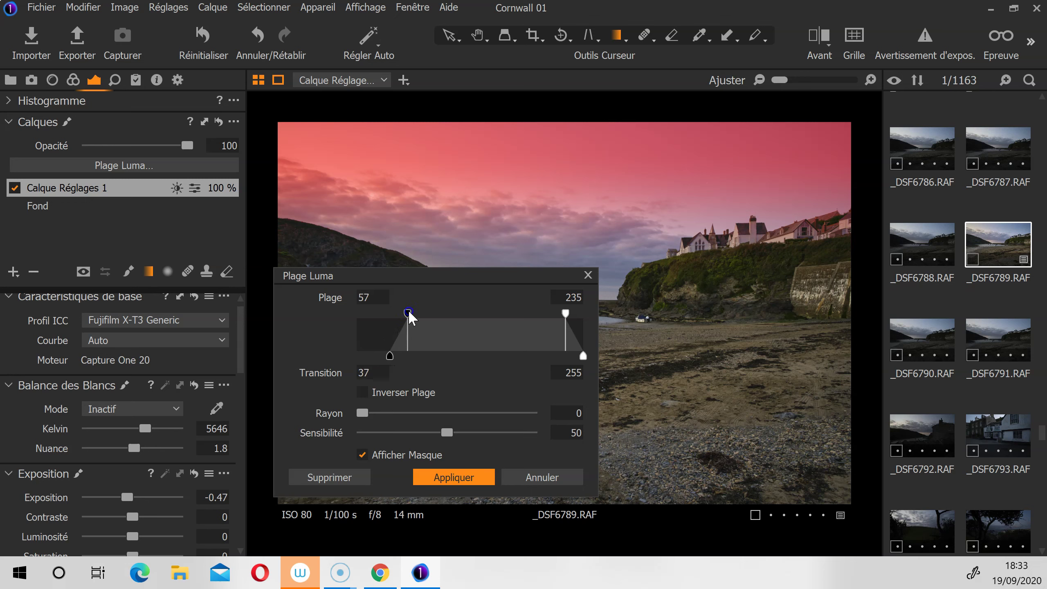
{"action": "left_click", "coordinate": [362, 454]}
{"action": "left_click", "coordinate": [468, 481]}
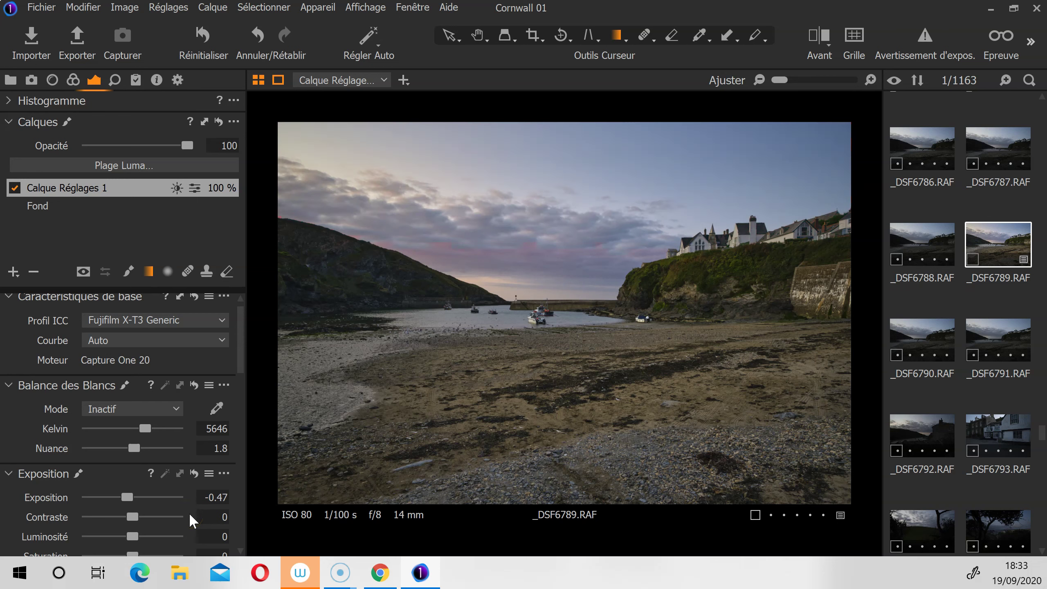
{"action": "left_click_drag", "start_coordinate": [126, 496], "coordinate": [123, 497]}
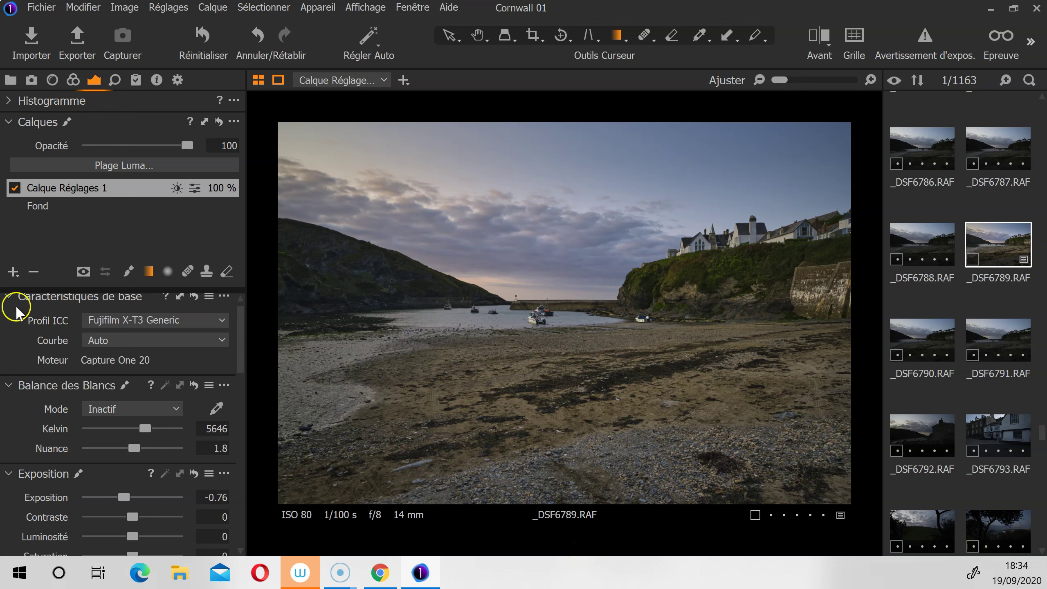
Add a new filled adjustment layer (Nouveau Calque Réglages Rempli) and show its mask in greyscale
{"action": "left_click", "coordinate": [13, 272]}
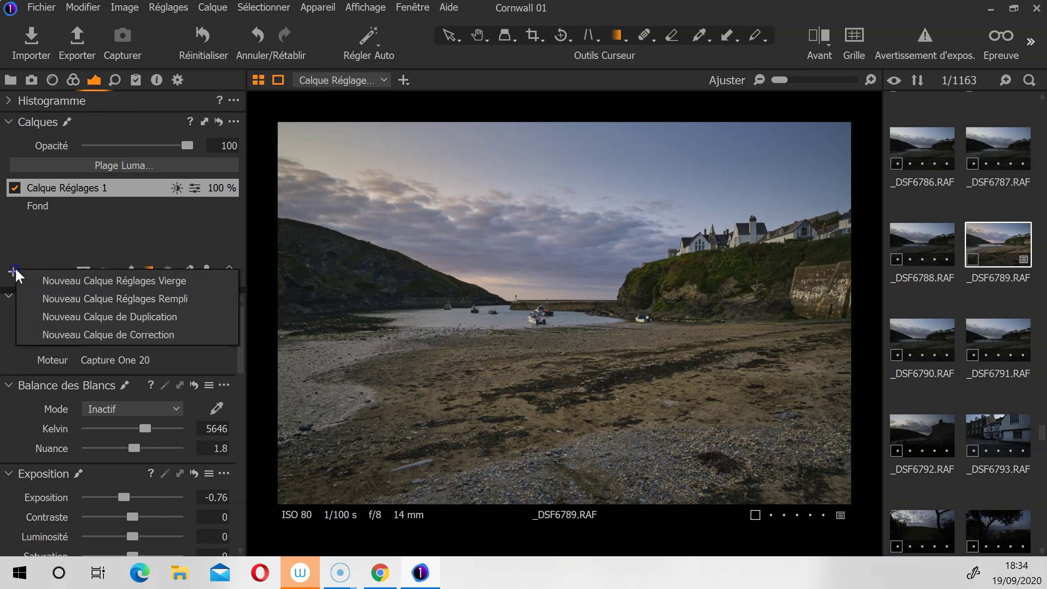
{"action": "left_click", "coordinate": [61, 299]}
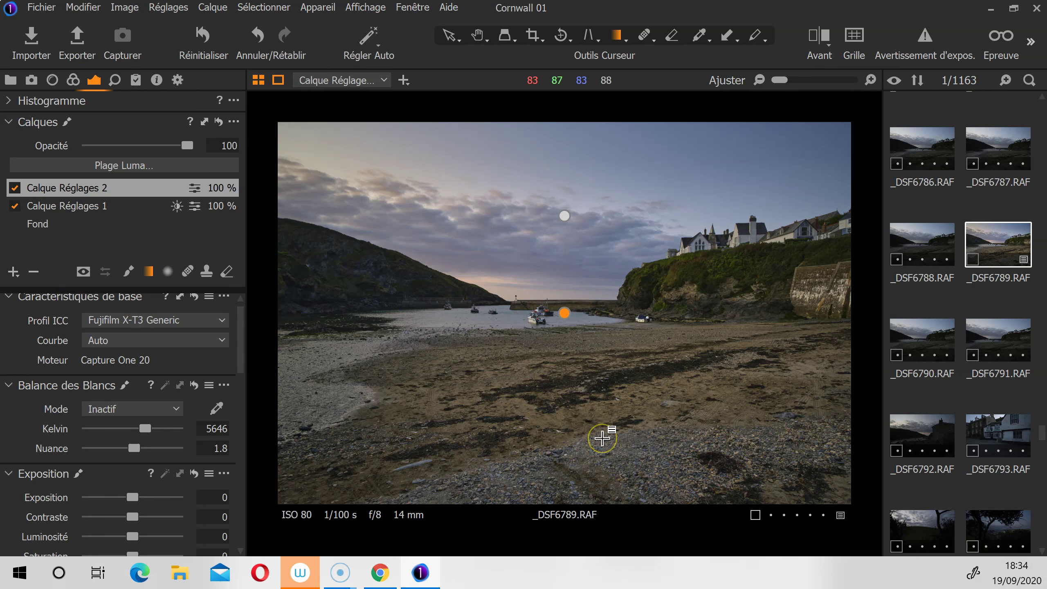
{"action": "key", "text": "m"}
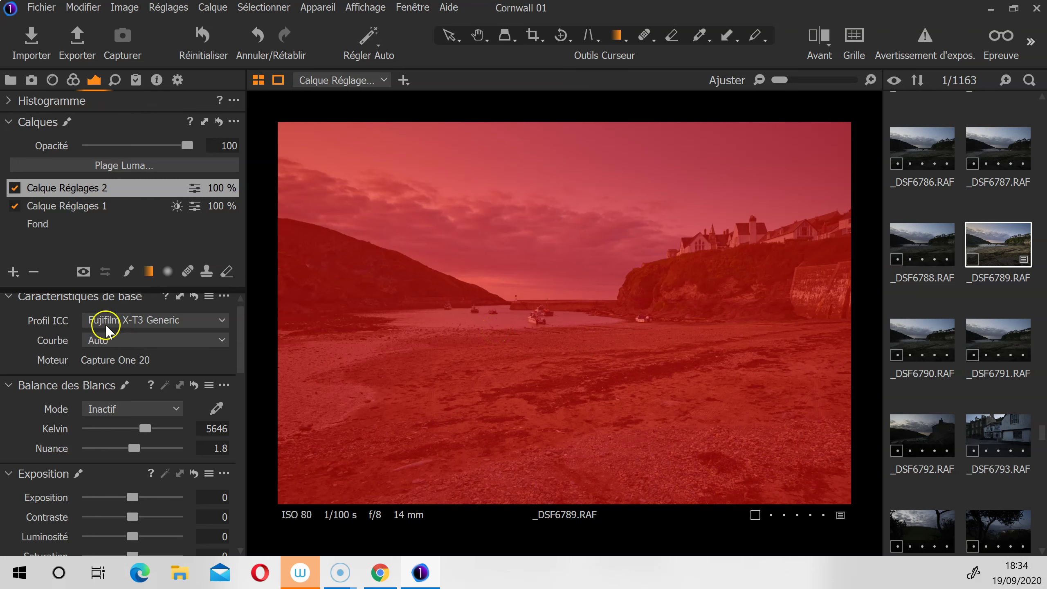
{"action": "left_click", "coordinate": [87, 274]}
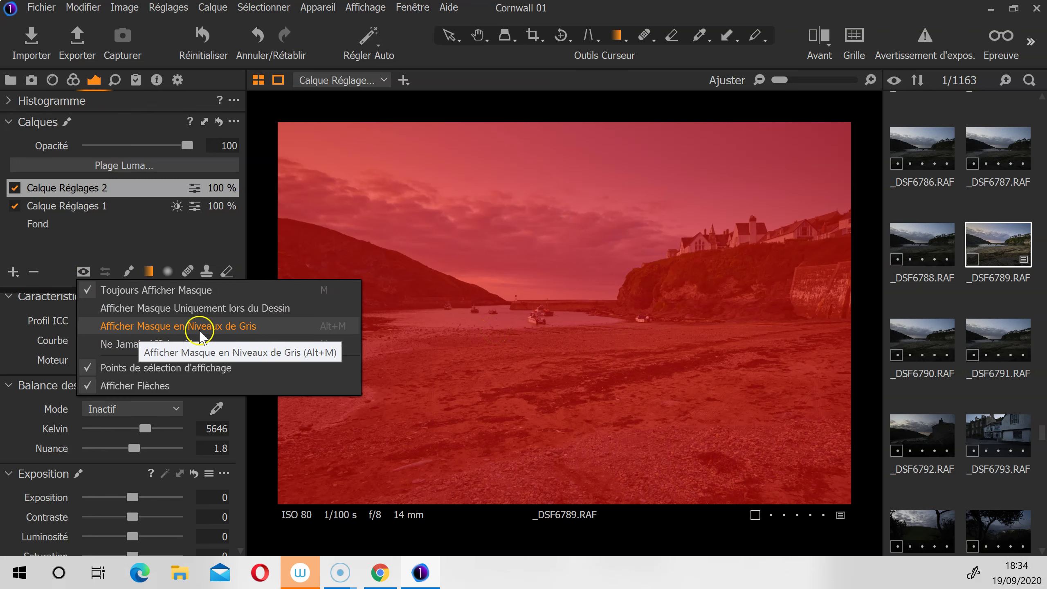
{"action": "left_click", "coordinate": [240, 335]}
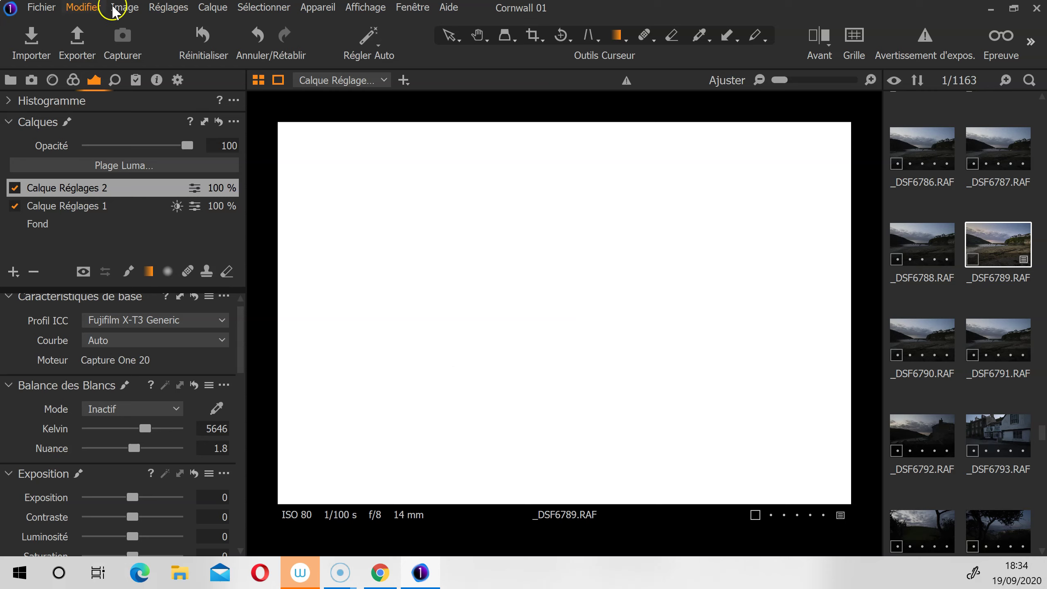
Try a luma range of 83–188 with transitions at 0 and 255 on the filled layer's greyscale mask
{"action": "left_click", "coordinate": [133, 166]}
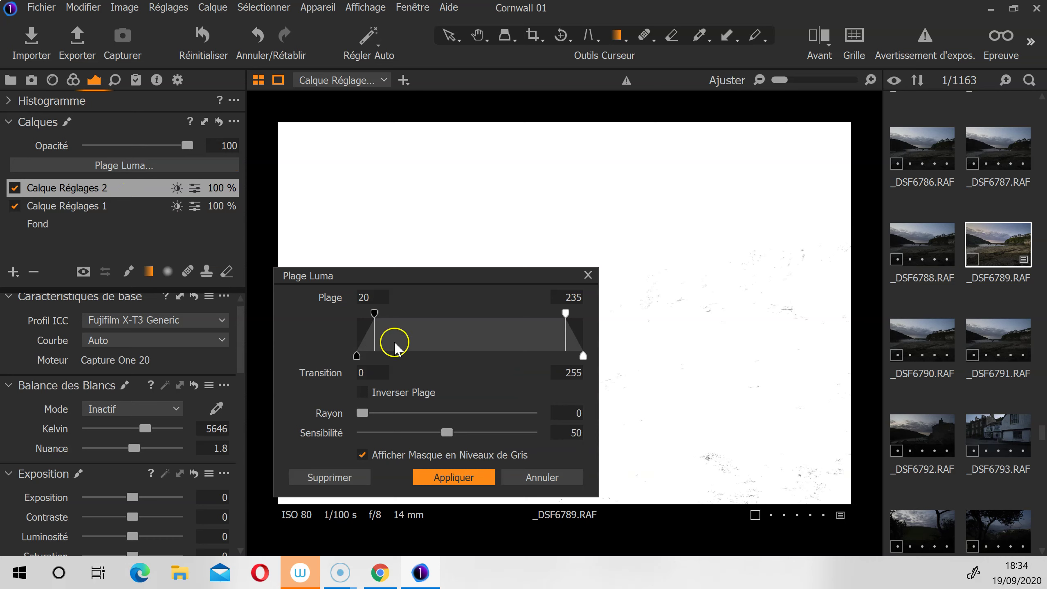
{"action": "left_click_drag", "start_coordinate": [374, 313], "coordinate": [429, 314]}
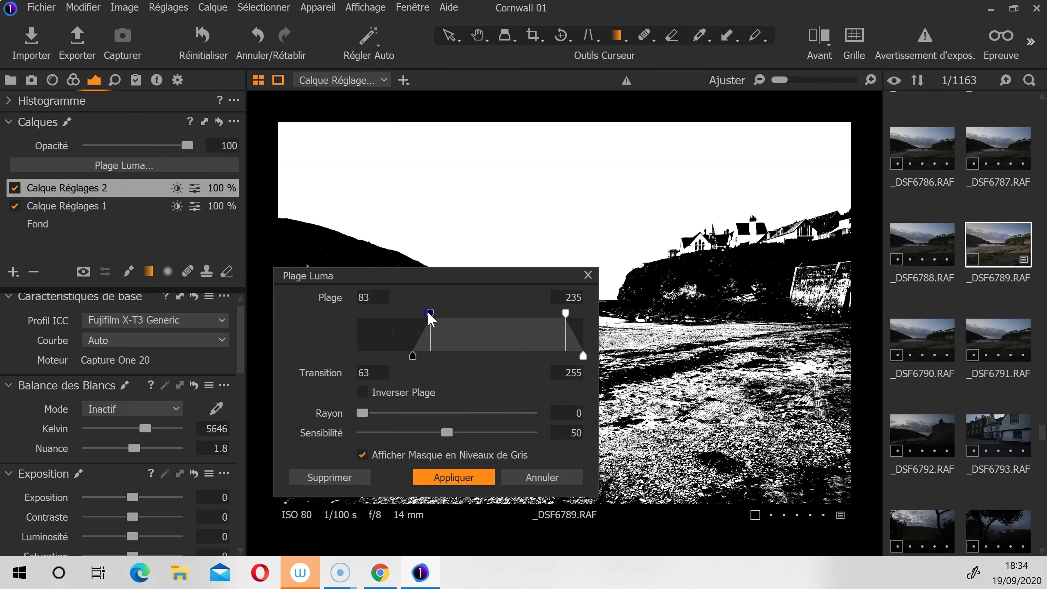
{"action": "left_click_drag", "start_coordinate": [474, 274], "coordinate": [348, 348]}
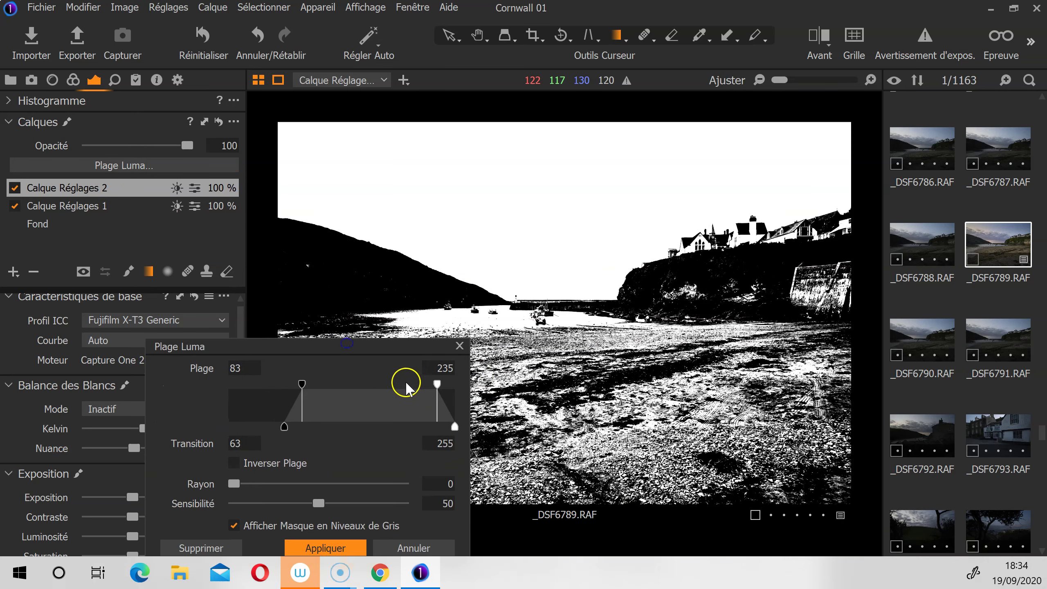
{"action": "left_click_drag", "start_coordinate": [434, 382], "coordinate": [393, 397]}
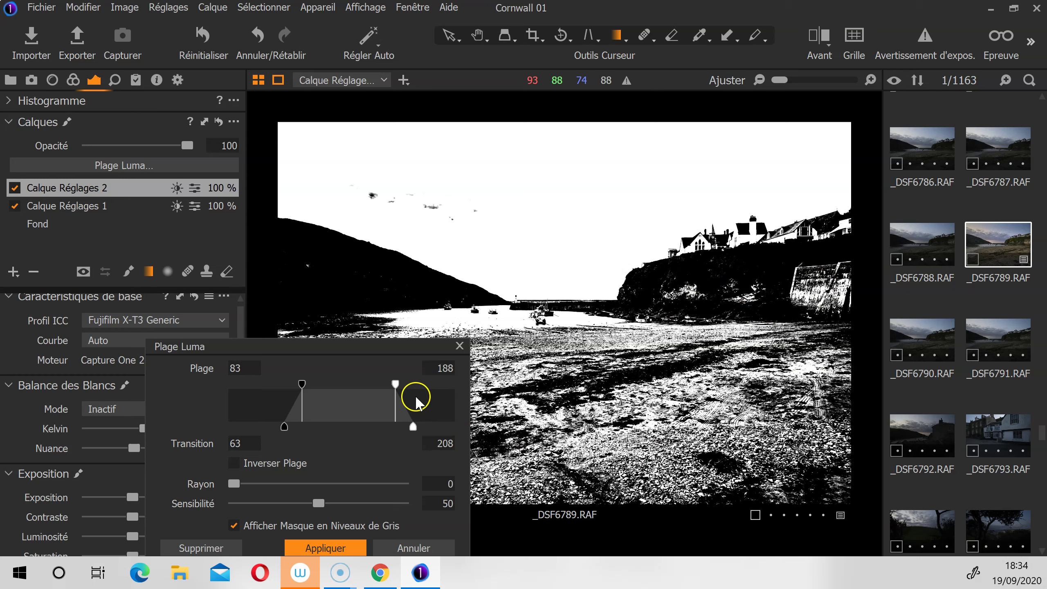
{"action": "left_click_drag", "start_coordinate": [413, 427], "coordinate": [455, 427]}
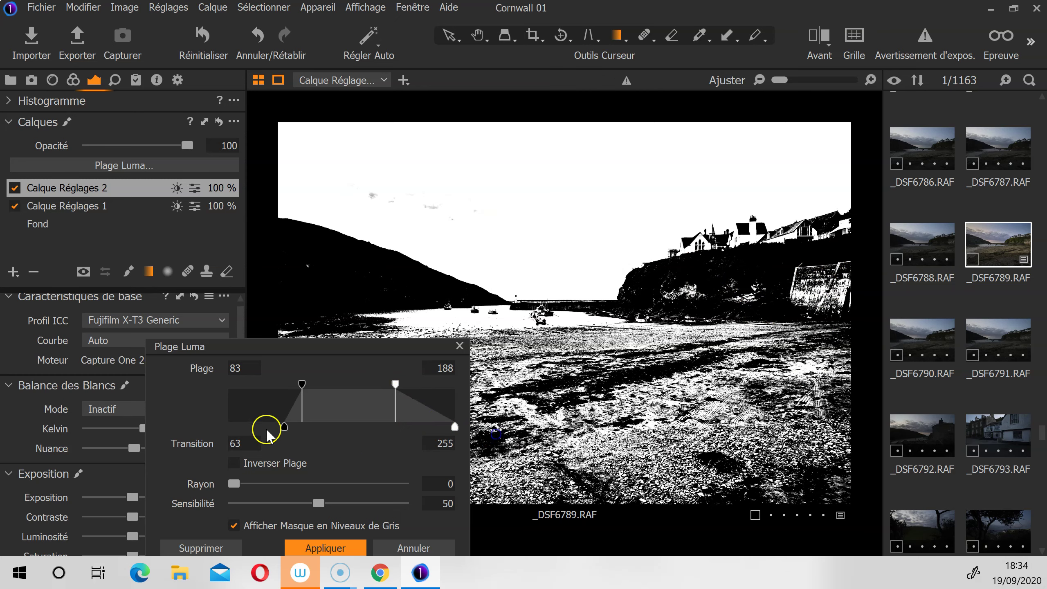
{"action": "left_click_drag", "start_coordinate": [283, 425], "coordinate": [167, 406]}
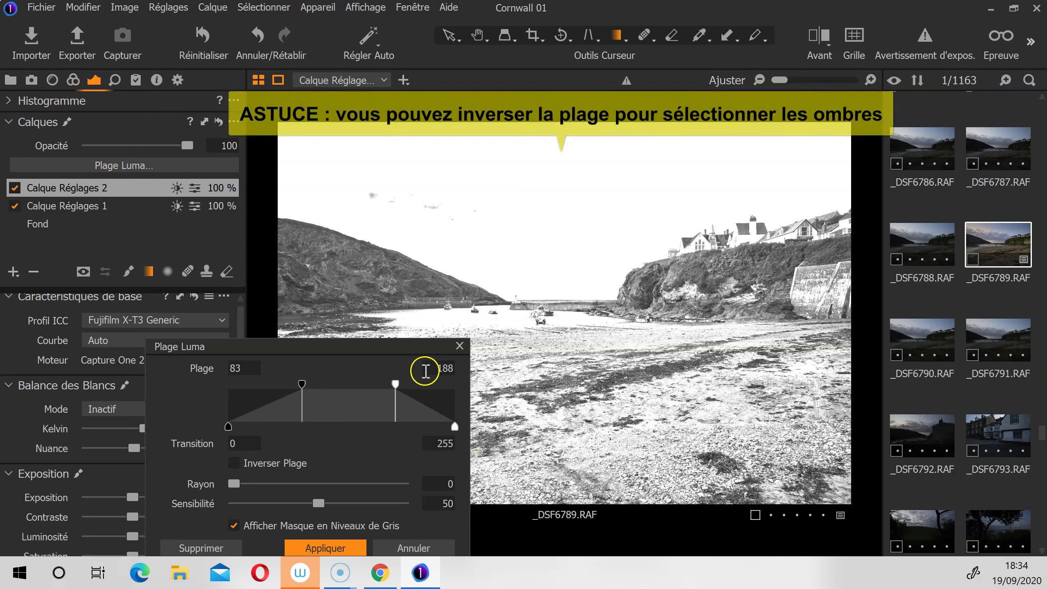
{"action": "left_click", "coordinate": [419, 548]}
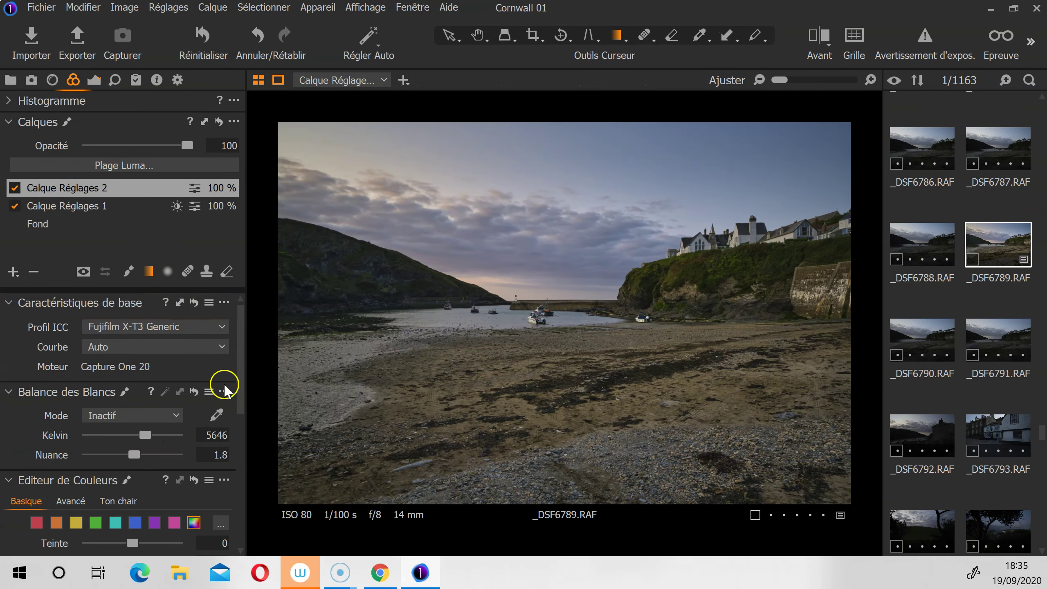
Tint the filled layer's shadows purple, midtones pink-magenta and highlights orange with the three-way colour balance
{"action": "scroll", "coordinate": [225, 390], "scroll_direction": "down", "scroll_amount": 5}
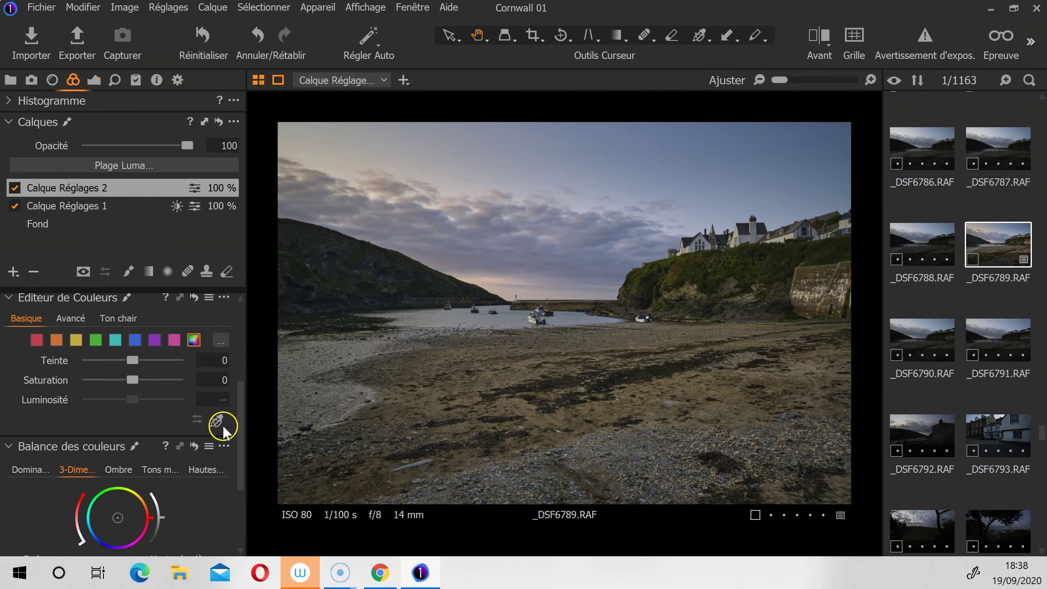
{"action": "scroll", "coordinate": [222, 425], "scroll_direction": "down", "scroll_amount": 2}
{"action": "scroll", "coordinate": [222, 429], "scroll_direction": "down", "scroll_amount": 2}
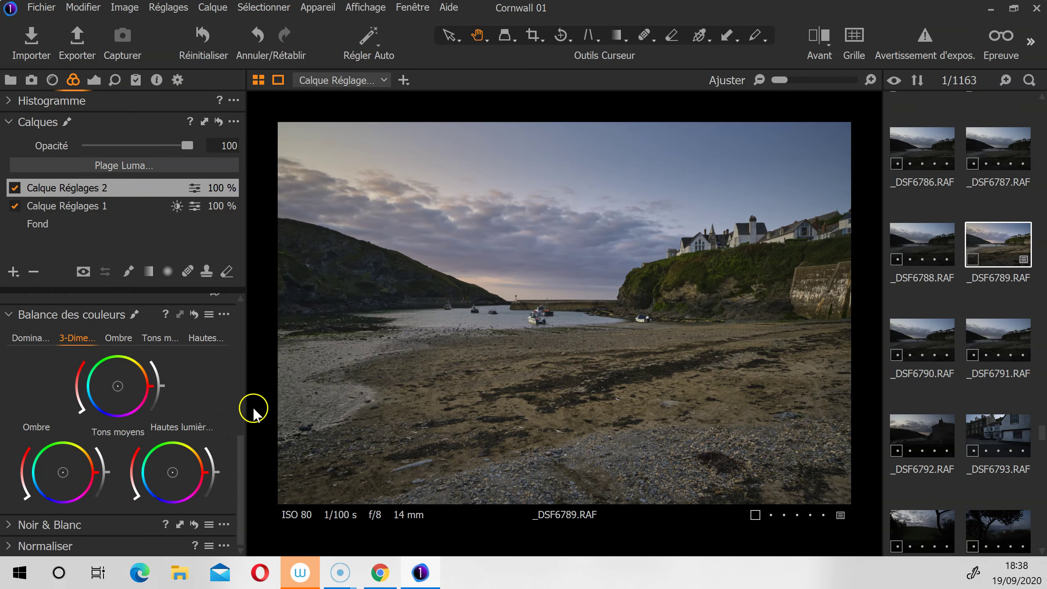
{"action": "left_click_drag", "start_coordinate": [66, 472], "coordinate": [64, 473]}
{"action": "left_click_drag", "start_coordinate": [62, 474], "coordinate": [67, 478]}
{"action": "left_click", "coordinate": [194, 314]}
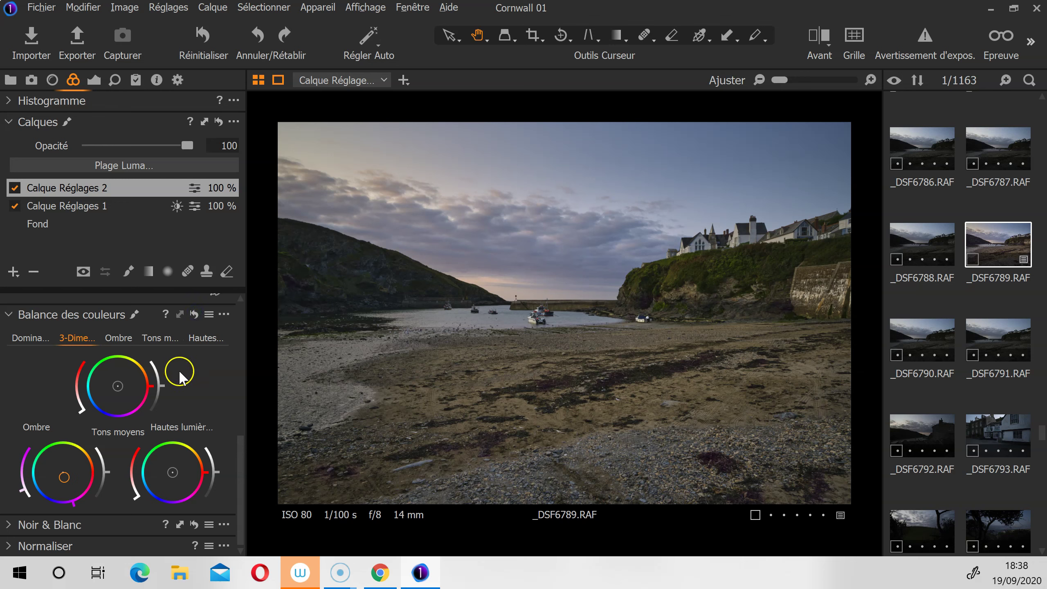
{"action": "left_click_drag", "start_coordinate": [116, 385], "coordinate": [125, 394]}
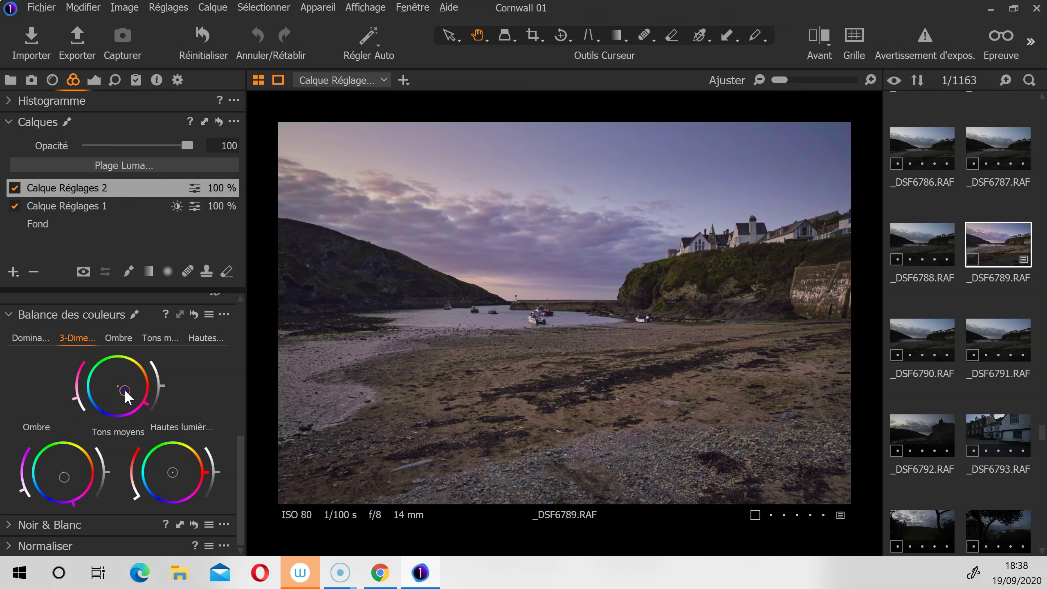
{"action": "left_click", "coordinate": [174, 471]}
{"action": "mouse_move", "coordinate": [181, 461]}
{"action": "left_mouse_down"}
{"action": "mouse_move", "coordinate": [168, 458]}
{"action": "mouse_move", "coordinate": [178, 471]}
{"action": "left_mouse_up"}
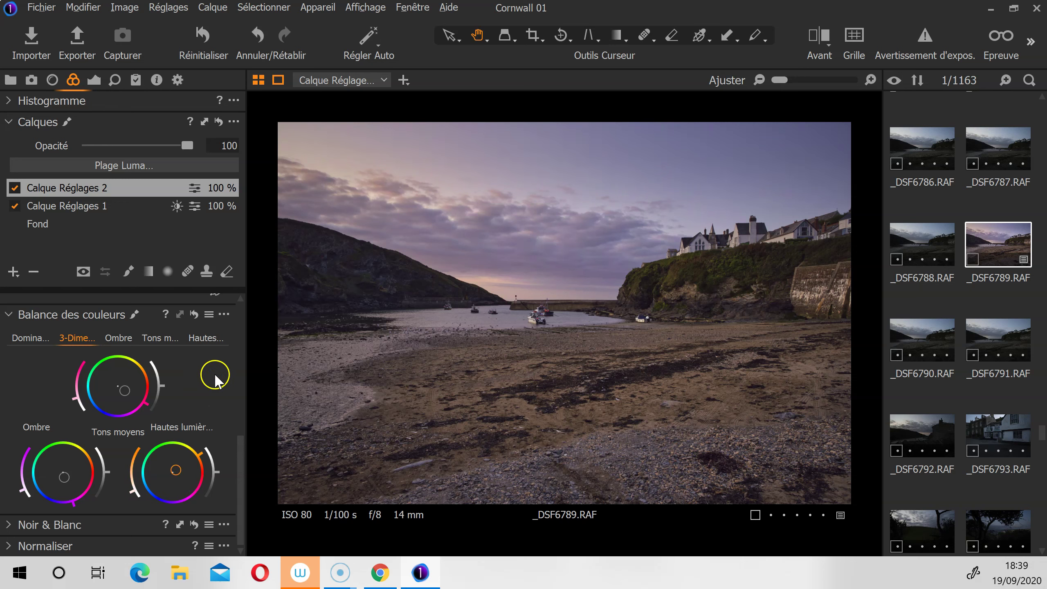
Compare the photo with and without the colour balance adjustments
{"action": "left_click", "coordinate": [194, 314]}
{"action": "key", "text": "ctrl+z"}
{"action": "key", "text": "ctrl+y"}
{"action": "key", "text": "ctrl+z"}
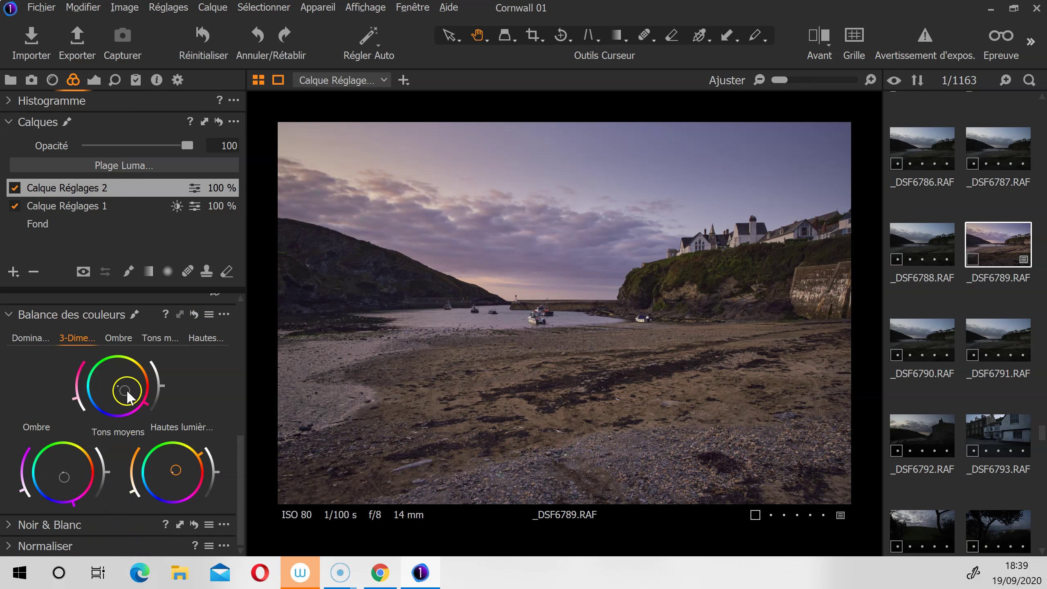
Shift the shadow tint toward yellow, fine-tune the colour balance brightness slightly, and compare with the unbalanced photo
{"action": "mouse_move", "coordinate": [65, 473]}
{"action": "left_mouse_down"}
{"action": "mouse_move", "coordinate": [56, 481]}
{"action": "mouse_move", "coordinate": [65, 466]}
{"action": "left_mouse_up"}
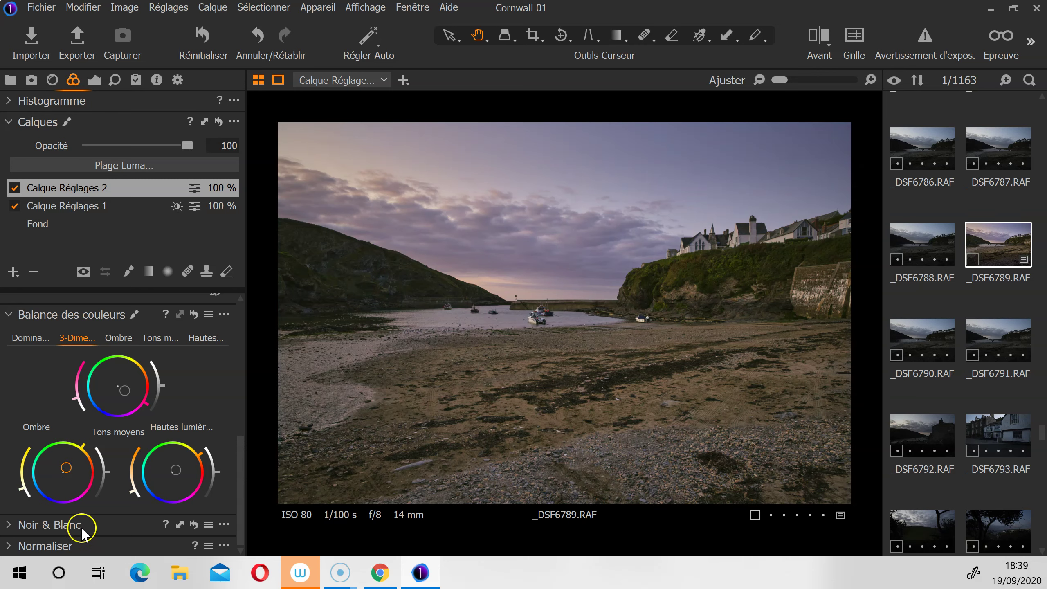
{"action": "mouse_move", "coordinate": [108, 471]}
{"action": "left_mouse_down"}
{"action": "mouse_move", "coordinate": [107, 482]}
{"action": "mouse_move", "coordinate": [108, 472]}
{"action": "left_mouse_up"}
{"action": "left_click", "coordinate": [183, 396]}
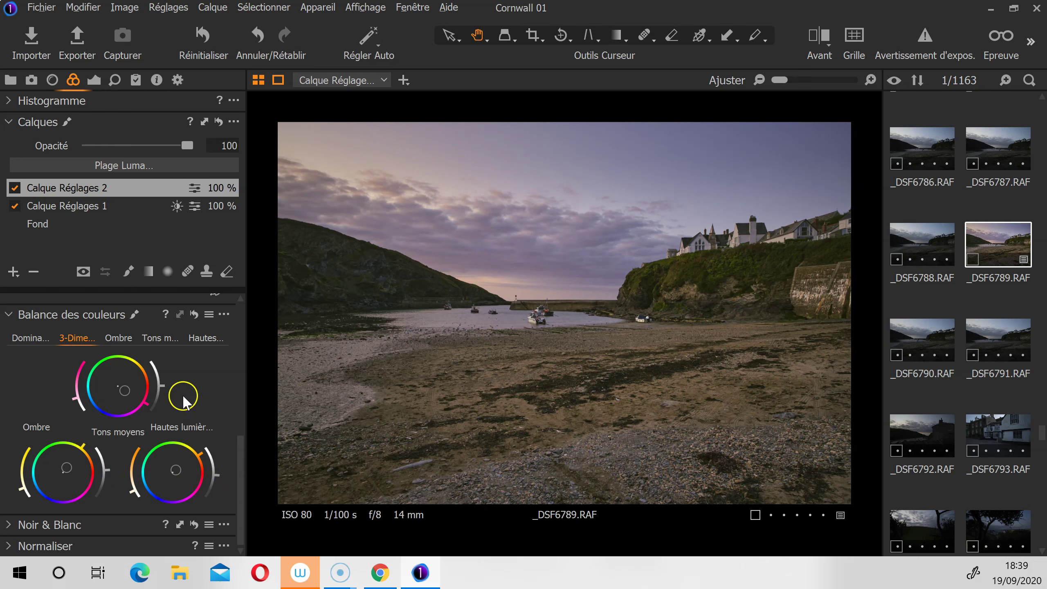
{"action": "left_click", "coordinate": [194, 313]}
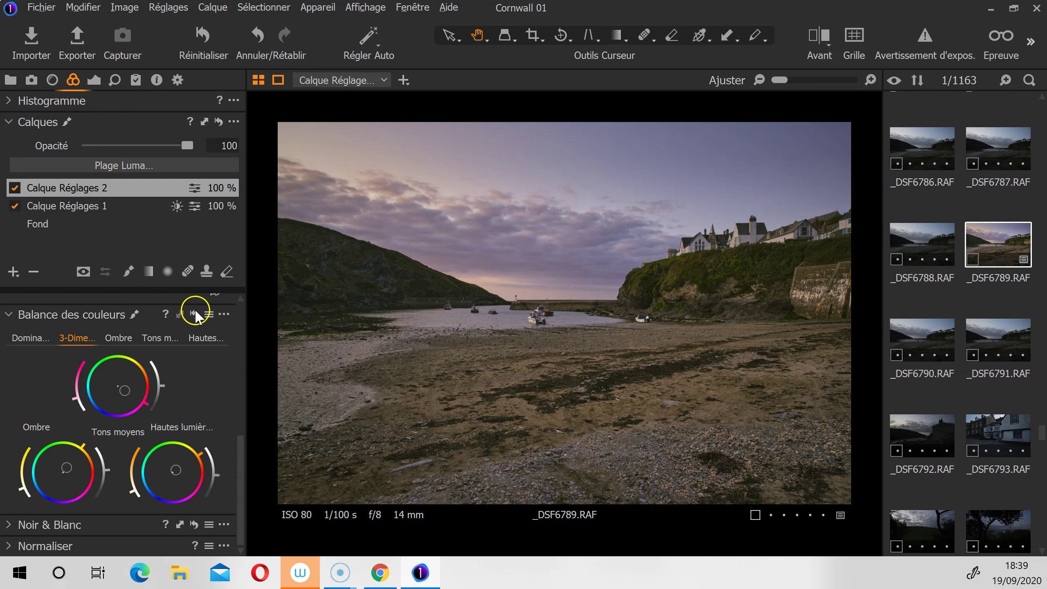
{"action": "left_click", "coordinate": [191, 306]}
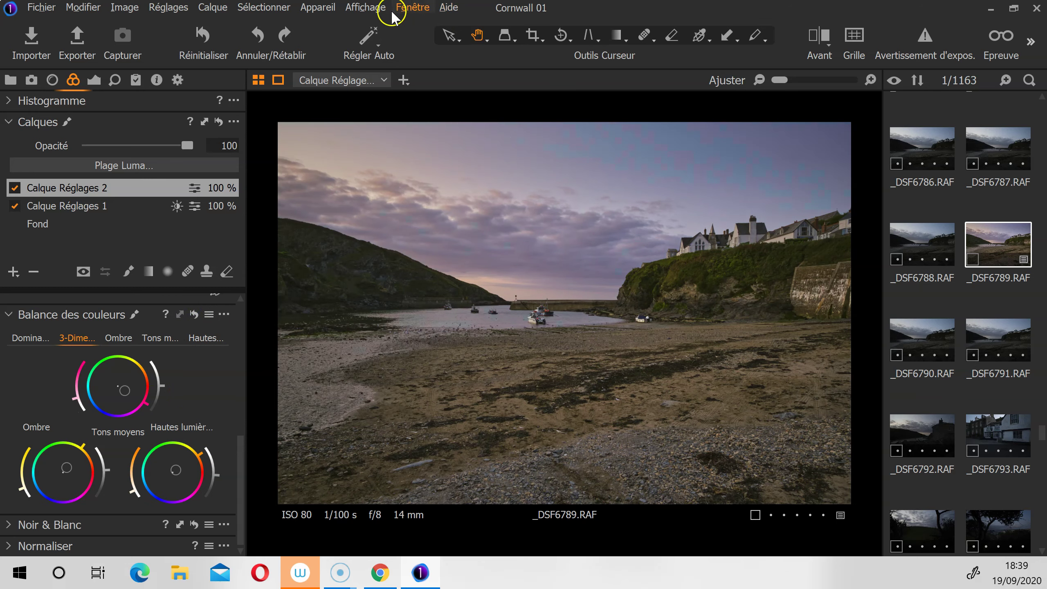
View the colour-balanced photo full screen as a paused slideshow, and exit back to editing
{"action": "left_click", "coordinate": [365, 7]}
{"action": "left_click", "coordinate": [394, 450]}
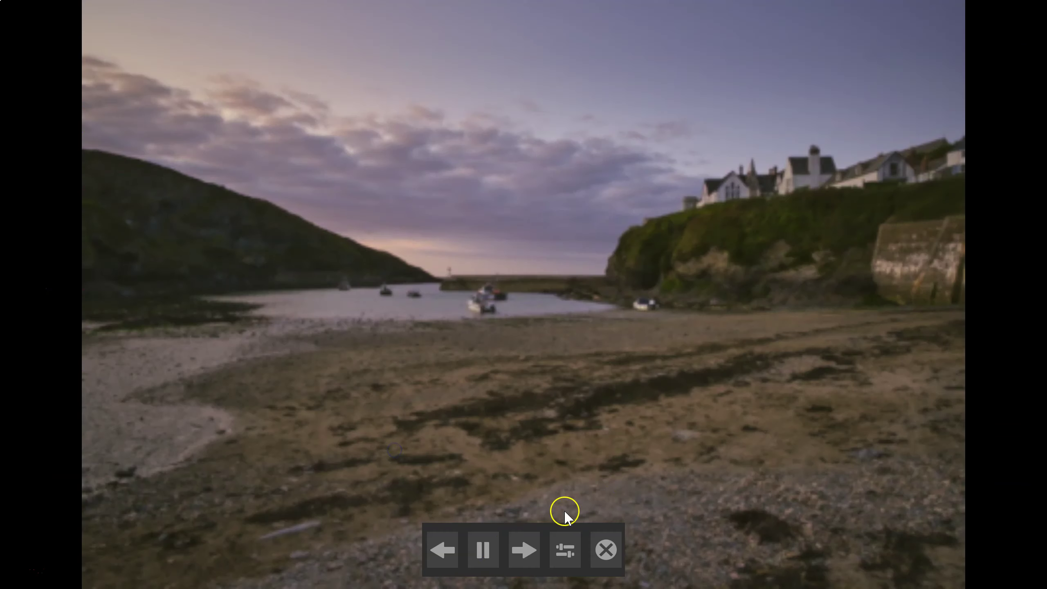
{"action": "left_click", "coordinate": [484, 544]}
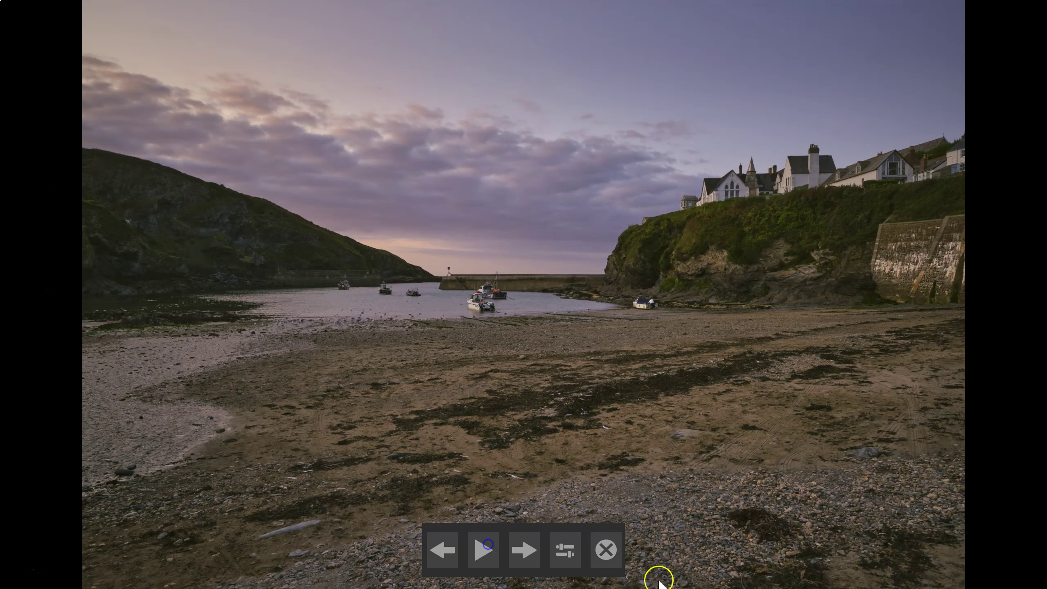
{"action": "left_click", "coordinate": [802, 533]}
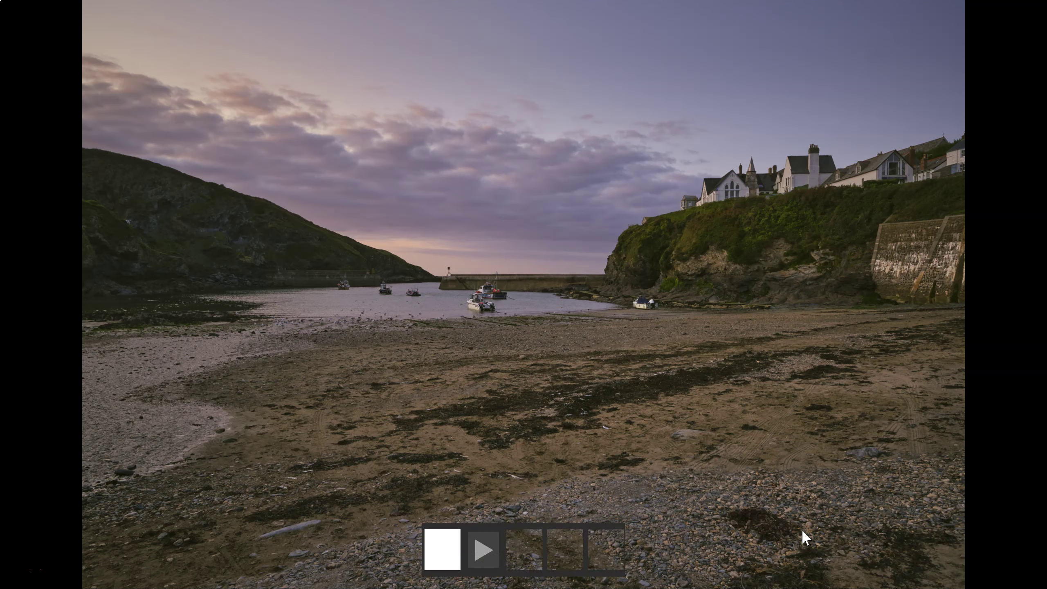
{"action": "left_click", "coordinate": [609, 561]}
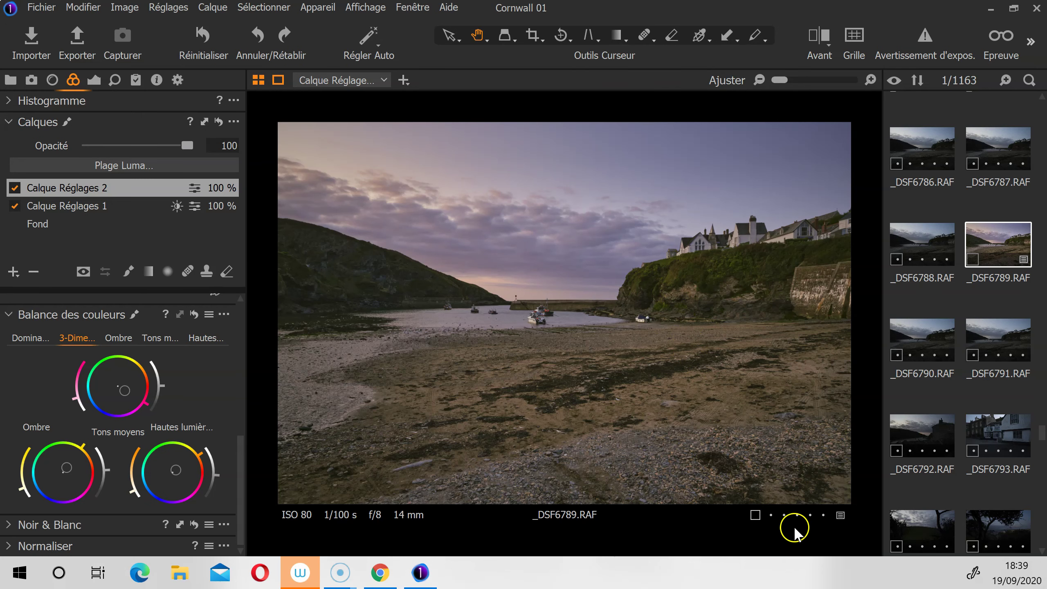
{"action": "left_click", "coordinate": [805, 433]}
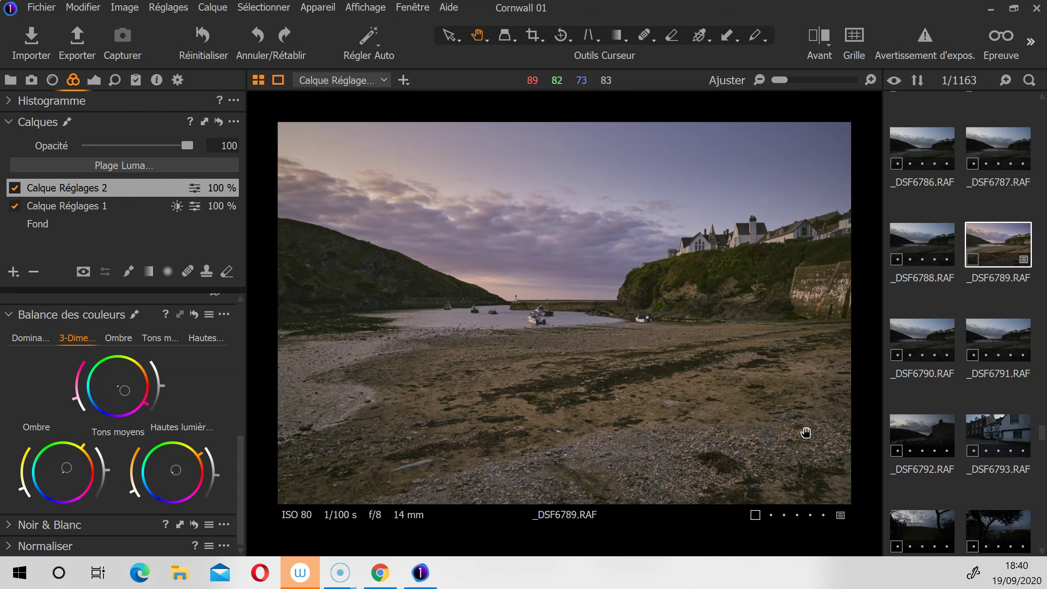
Open the detail tools, set the focus preview (Mise au point) to 100%, and centre it on the moored boats
{"action": "left_click", "coordinate": [115, 79]}
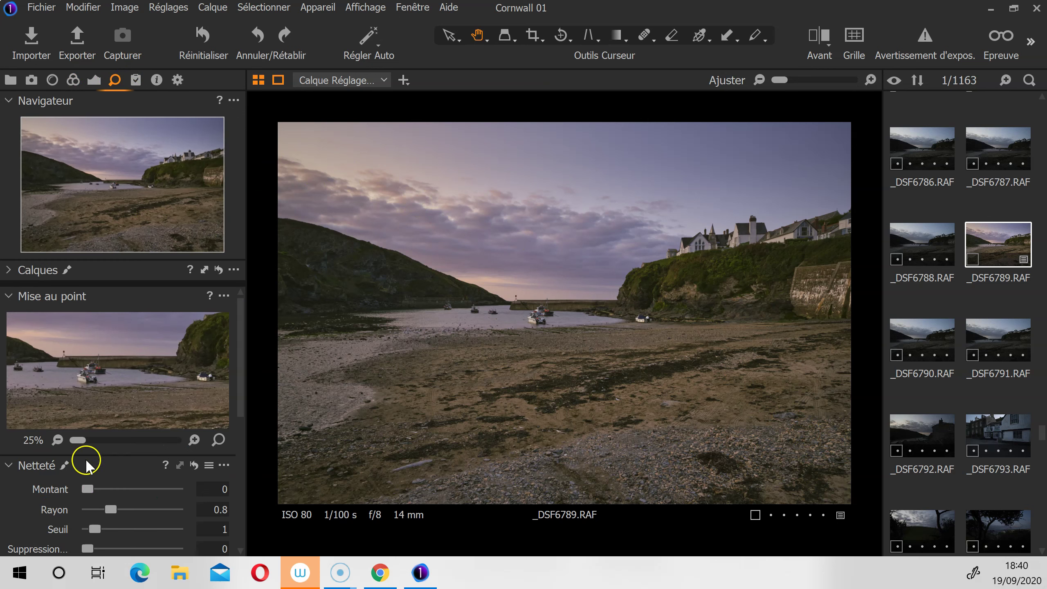
{"action": "left_click", "coordinate": [130, 440]}
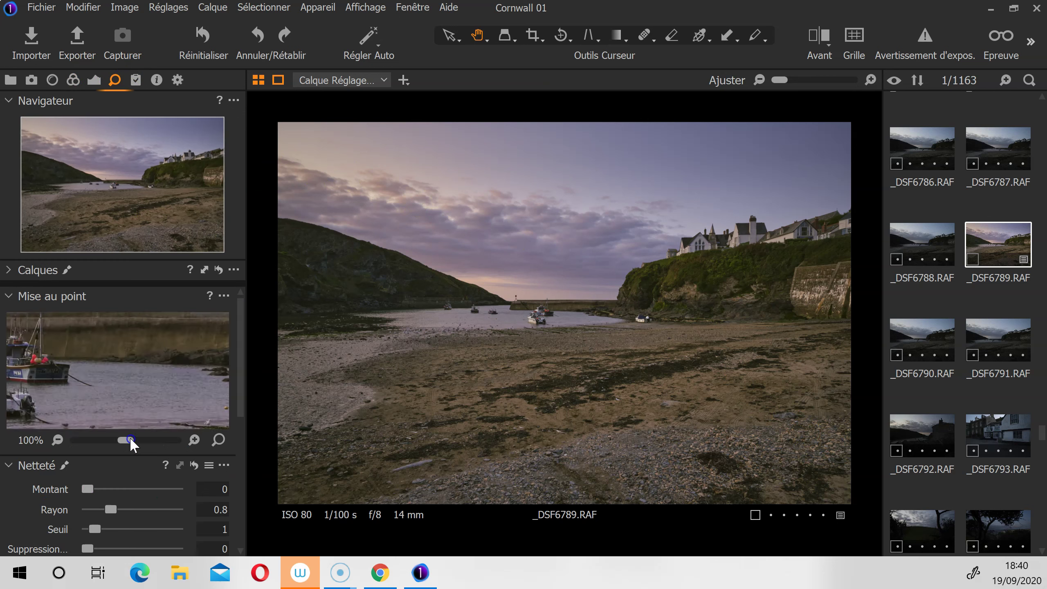
{"action": "left_click_drag", "start_coordinate": [108, 356], "coordinate": [127, 389]}
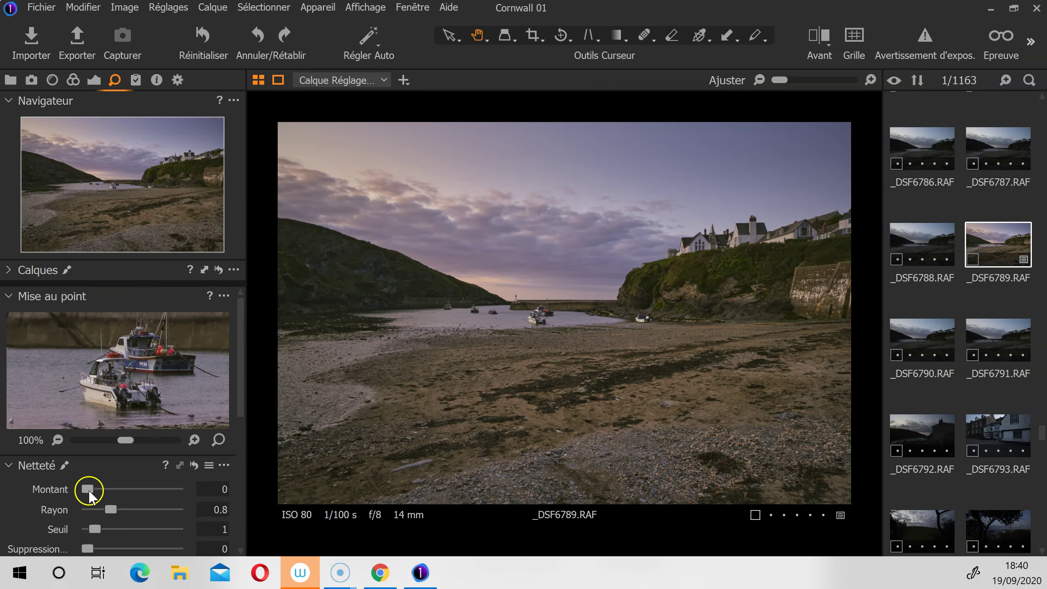
Set the sharpening amount (Montant) to 243, inspect the clifftop houses at 100%, and return to the fitted view
{"action": "left_click_drag", "start_coordinate": [90, 488], "coordinate": [112, 489]}
{"action": "left_click", "coordinate": [219, 439]}
{"action": "left_click", "coordinate": [713, 327]}
{"action": "left_click_drag", "start_coordinate": [698, 351], "coordinate": [763, 491]}
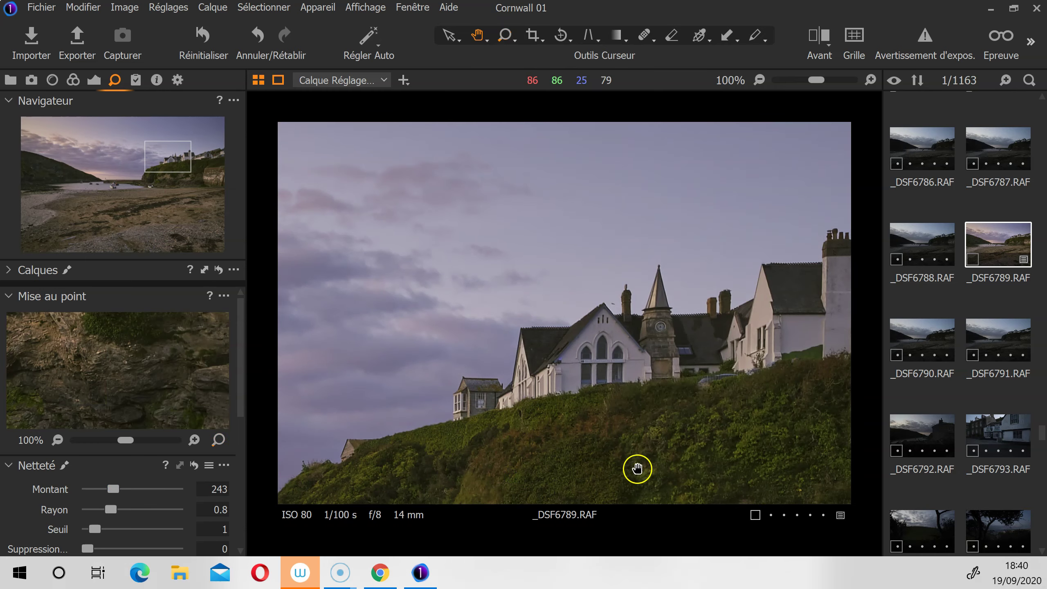
{"action": "left_click_drag", "start_coordinate": [635, 465], "coordinate": [467, 348]}
{"action": "mouse_move", "coordinate": [554, 439]}
{"action": "left_mouse_down"}
{"action": "mouse_move", "coordinate": [384, 282]}
{"action": "mouse_move", "coordinate": [467, 232]}
{"action": "mouse_move", "coordinate": [456, 253]}
{"action": "mouse_move", "coordinate": [528, 364]}
{"action": "mouse_move", "coordinate": [493, 299]}
{"action": "mouse_move", "coordinate": [541, 448]}
{"action": "mouse_move", "coordinate": [668, 456]}
{"action": "left_mouse_up"}
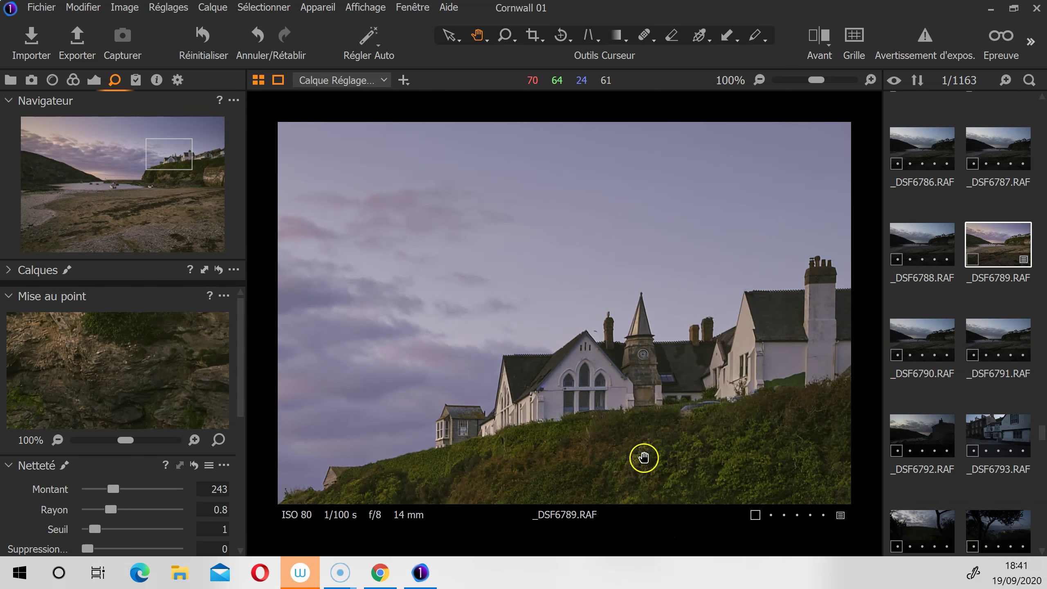
{"action": "double_click", "coordinate": [642, 456]}
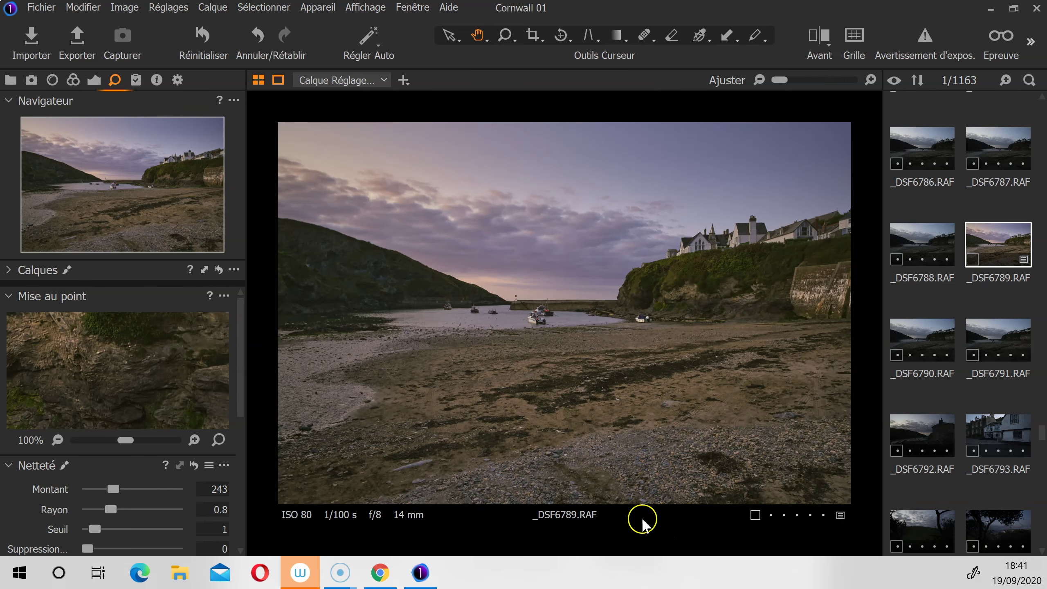
Compare the sharpened photo with its unedited version several times
{"action": "key", "text": "y"}
{"action": "key", "text": "y"}
{"action": "key", "text": "y"}
{"action": "key", "text": "y"}
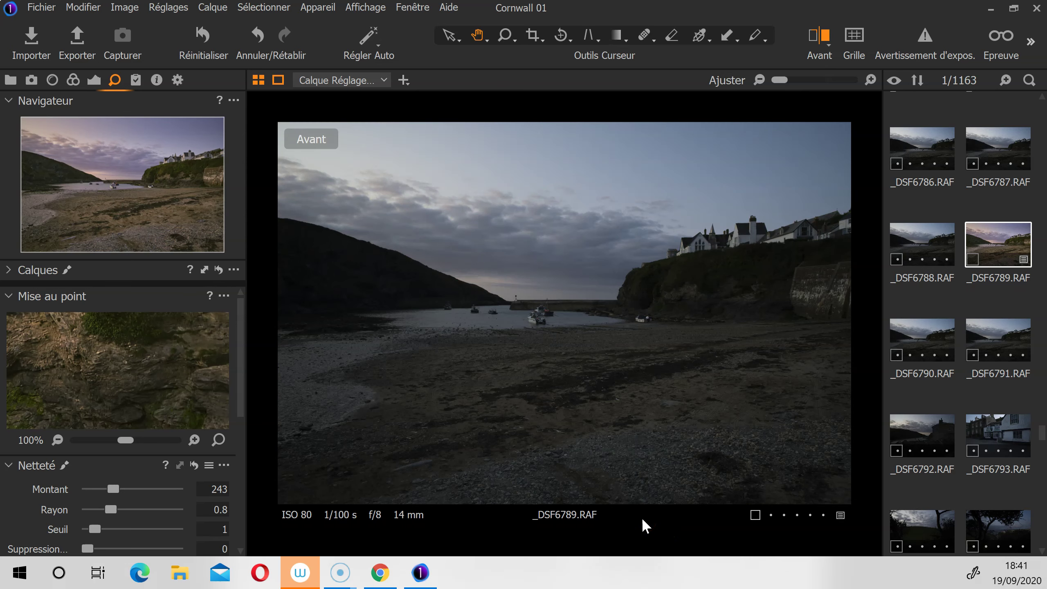
{"action": "key", "text": "y"}
{"action": "key", "text": "y"}
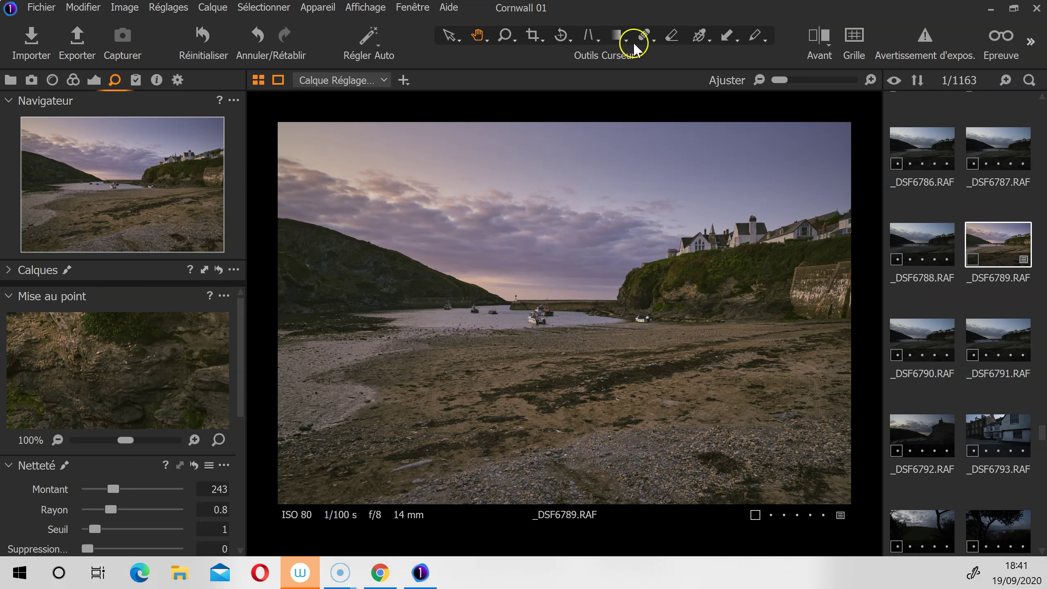
Add an empty adjustment layer for brush masking and set the brush opacity to 13
{"action": "left_click", "coordinate": [617, 37]}
{"action": "left_click", "coordinate": [651, 54]}
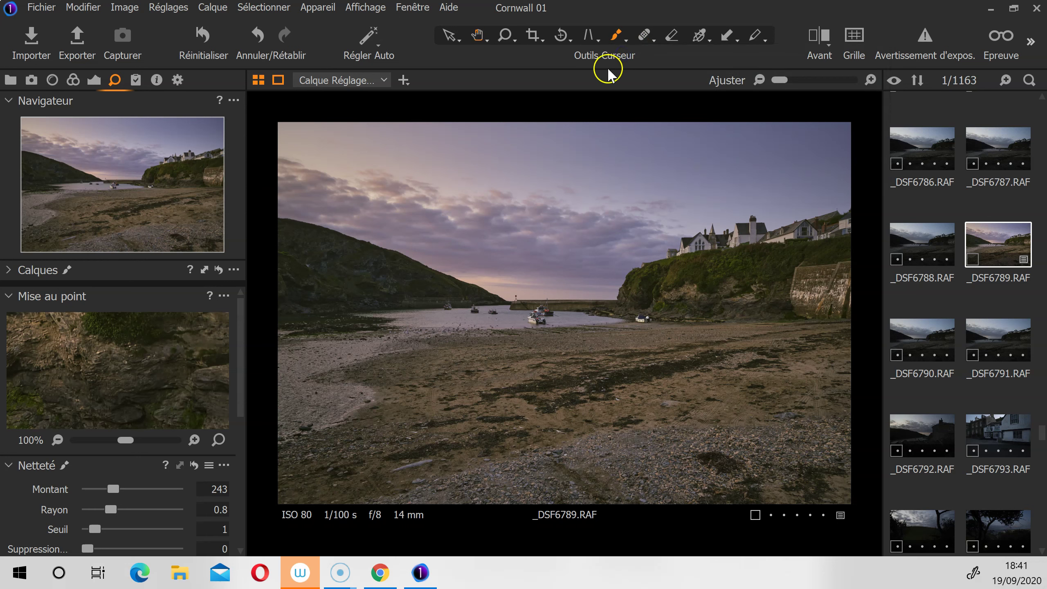
{"action": "left_click", "coordinate": [95, 81]}
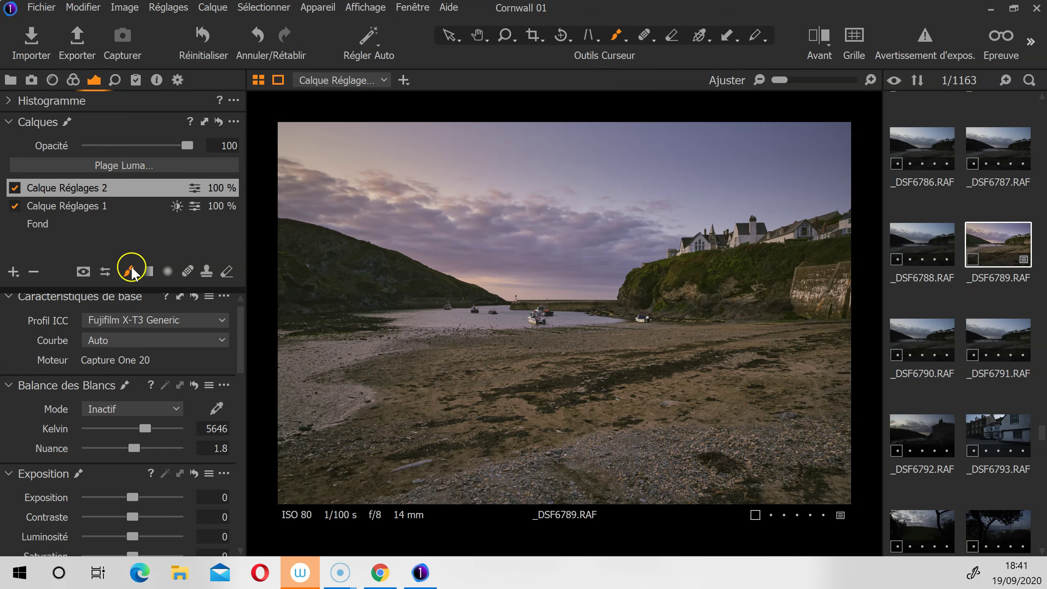
{"action": "left_click", "coordinate": [15, 271]}
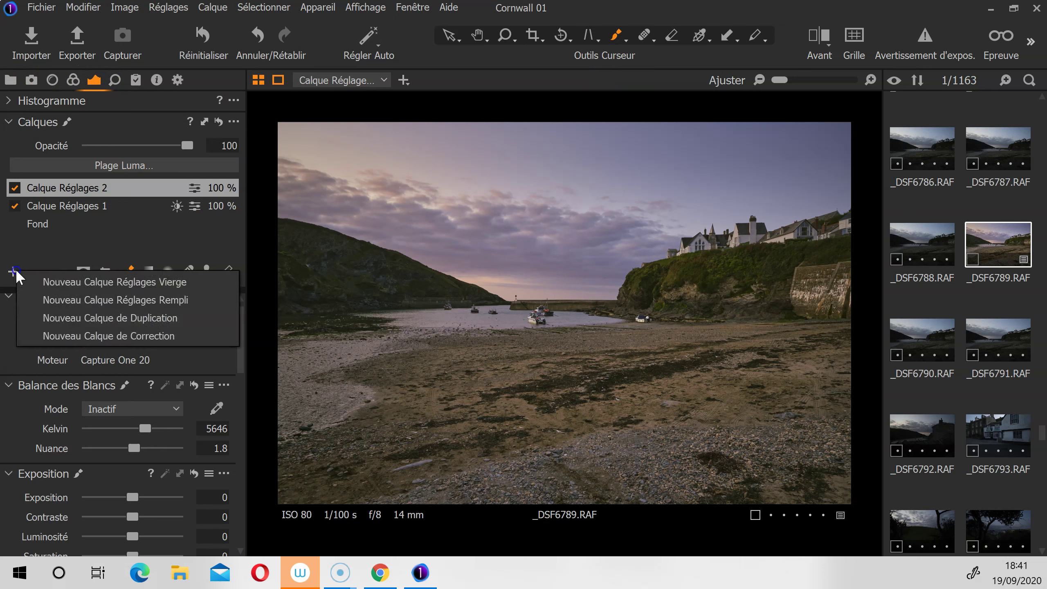
{"action": "left_click", "coordinate": [60, 288]}
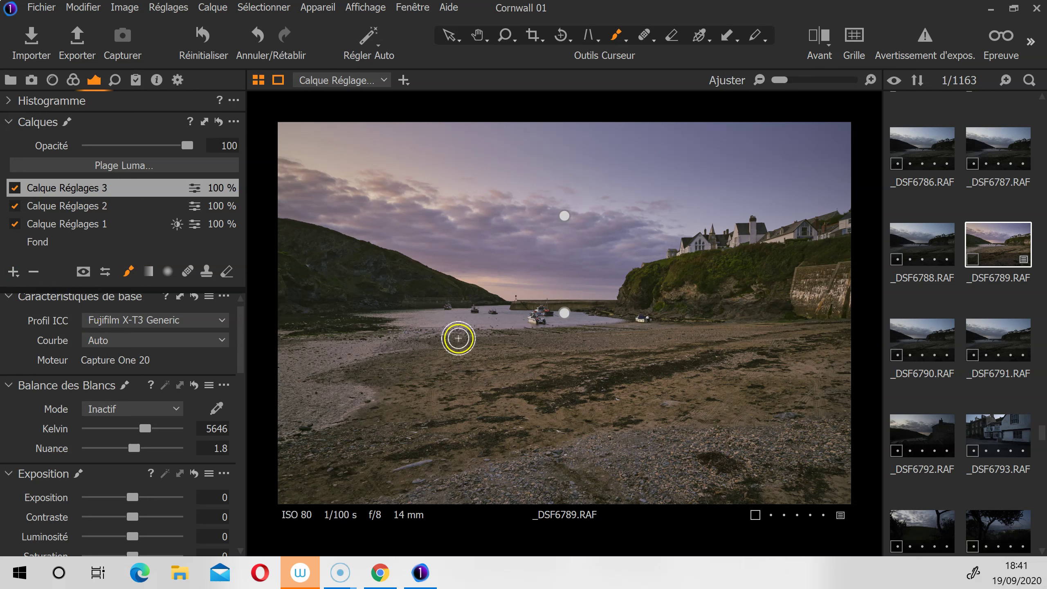
{"action": "right_click", "coordinate": [573, 384]}
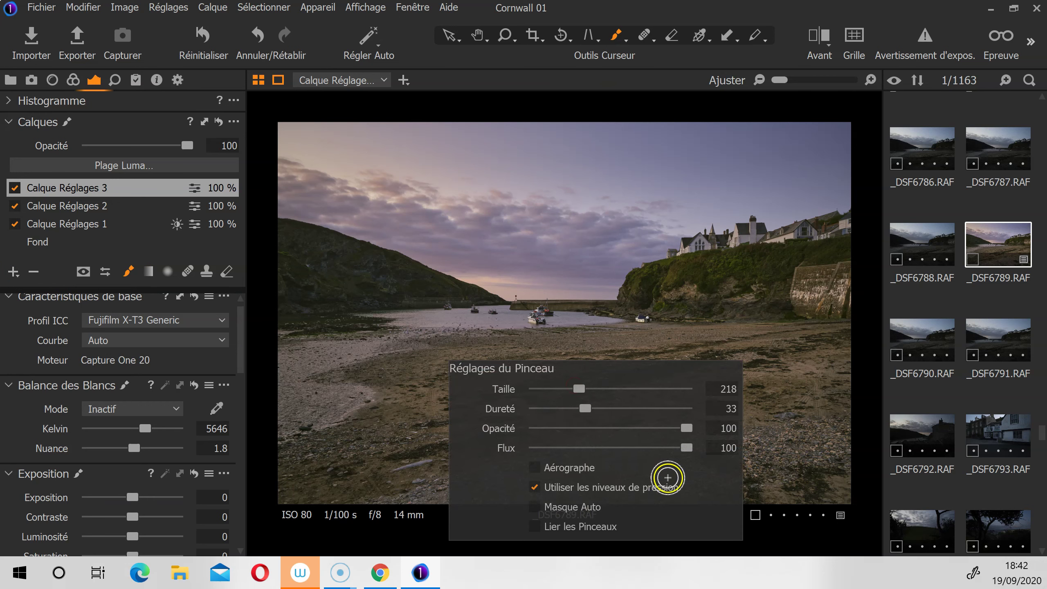
{"action": "left_click_drag", "start_coordinate": [685, 428], "coordinate": [554, 428]}
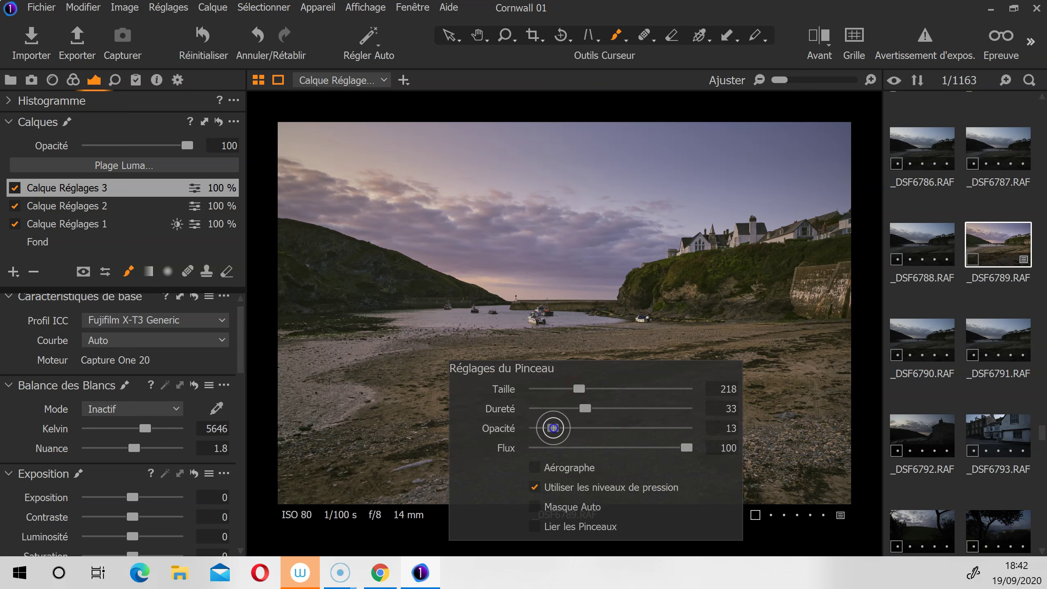
Brush a mask over the lower-left beach and toward the right-hand cliff, setting the layer's exposure to -0.76
{"action": "left_click_drag", "start_coordinate": [303, 459], "coordinate": [368, 435]}
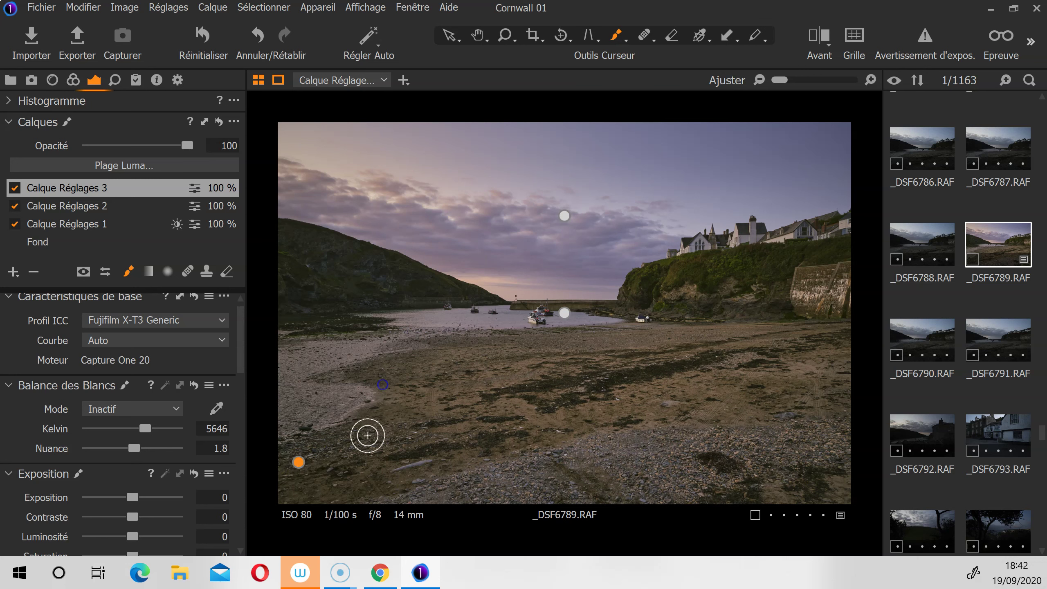
{"action": "left_click", "coordinate": [392, 393]}
{"action": "left_click", "coordinate": [132, 497]}
{"action": "left_click_drag", "start_coordinate": [134, 499], "coordinate": [122, 495]}
{"action": "mouse_move", "coordinate": [491, 356]}
{"action": "left_mouse_down"}
{"action": "mouse_move", "coordinate": [453, 353]}
{"action": "mouse_move", "coordinate": [482, 363]}
{"action": "mouse_move", "coordinate": [546, 345]}
{"action": "mouse_move", "coordinate": [764, 331]}
{"action": "mouse_move", "coordinate": [747, 328]}
{"action": "mouse_move", "coordinate": [626, 474]}
{"action": "mouse_move", "coordinate": [380, 481]}
{"action": "mouse_move", "coordinate": [467, 477]}
{"action": "mouse_move", "coordinate": [586, 430]}
{"action": "mouse_move", "coordinate": [846, 428]}
{"action": "mouse_move", "coordinate": [808, 326]}
{"action": "mouse_move", "coordinate": [836, 381]}
{"action": "mouse_move", "coordinate": [796, 357]}
{"action": "mouse_move", "coordinate": [778, 272]}
{"action": "mouse_move", "coordinate": [790, 274]}
{"action": "mouse_move", "coordinate": [792, 377]}
{"action": "mouse_move", "coordinate": [719, 305]}
{"action": "mouse_move", "coordinate": [392, 308]}
{"action": "mouse_move", "coordinate": [376, 406]}
{"action": "mouse_move", "coordinate": [717, 297]}
{"action": "left_mouse_up"}
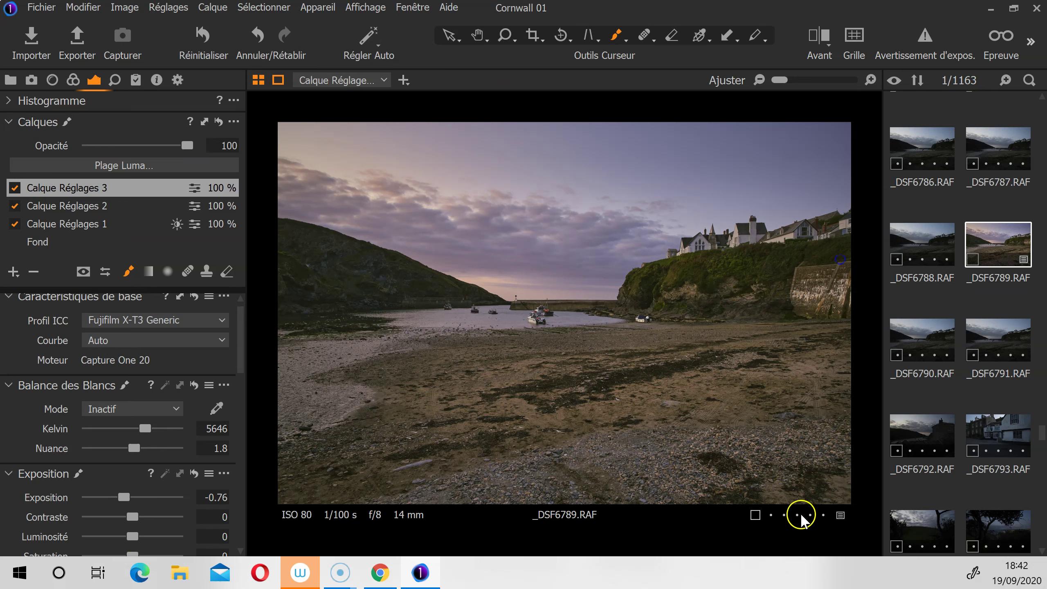
Add another empty adjustment layer with exposure 0.55 and brush it over the pebbles in the foreground
{"action": "left_click", "coordinate": [13, 272]}
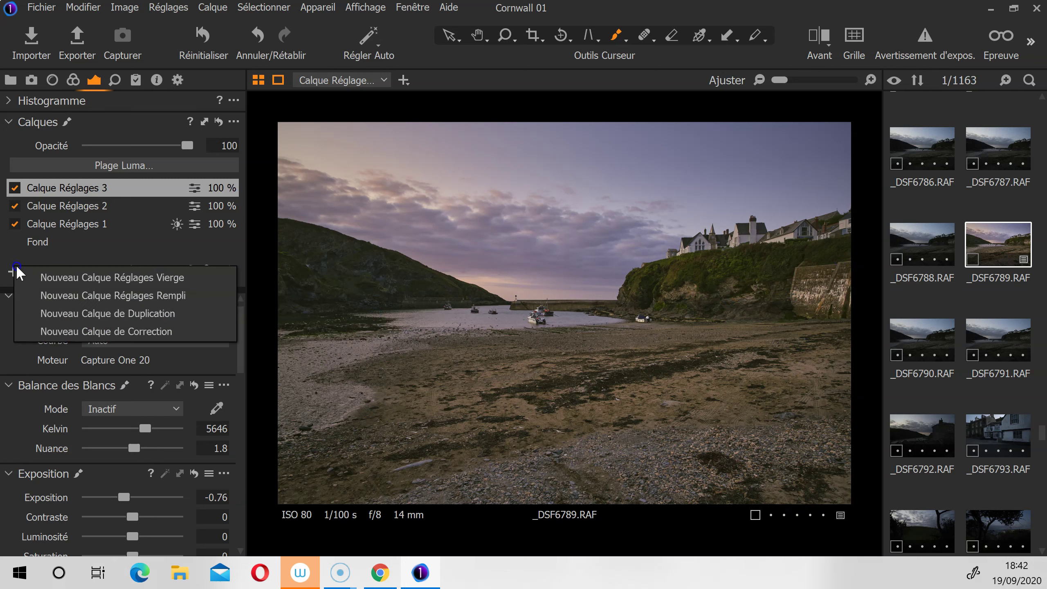
{"action": "left_click", "coordinate": [73, 278]}
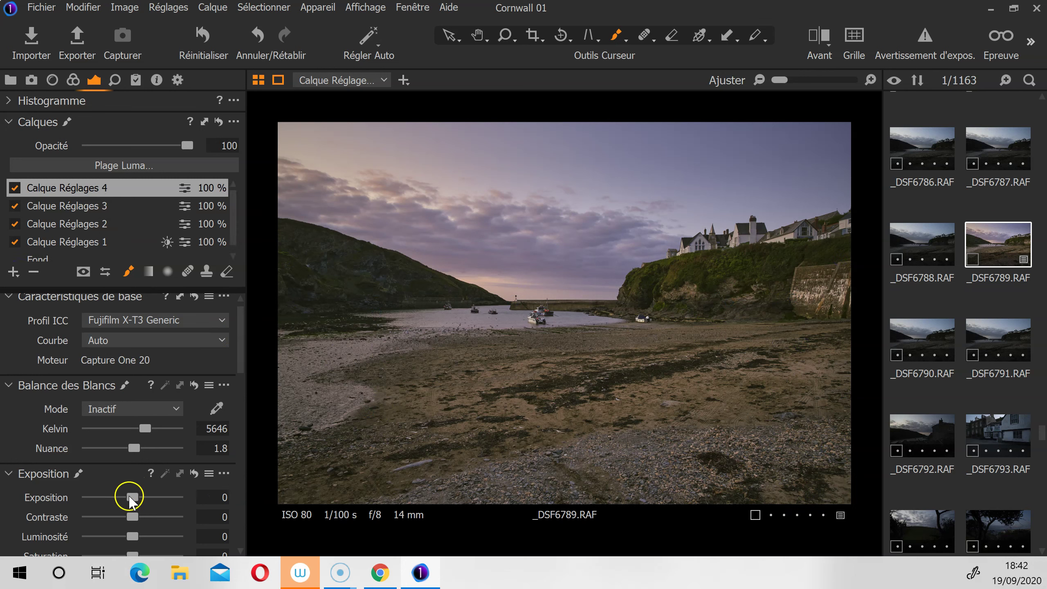
{"action": "left_click_drag", "start_coordinate": [132, 494], "coordinate": [135, 495]}
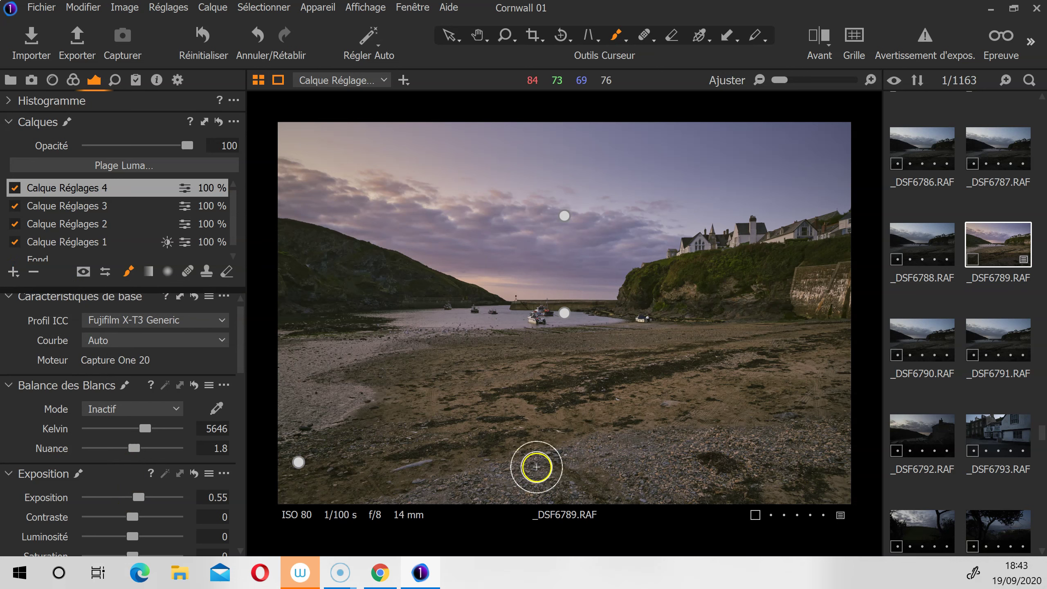
{"action": "left_click", "coordinate": [469, 492]}
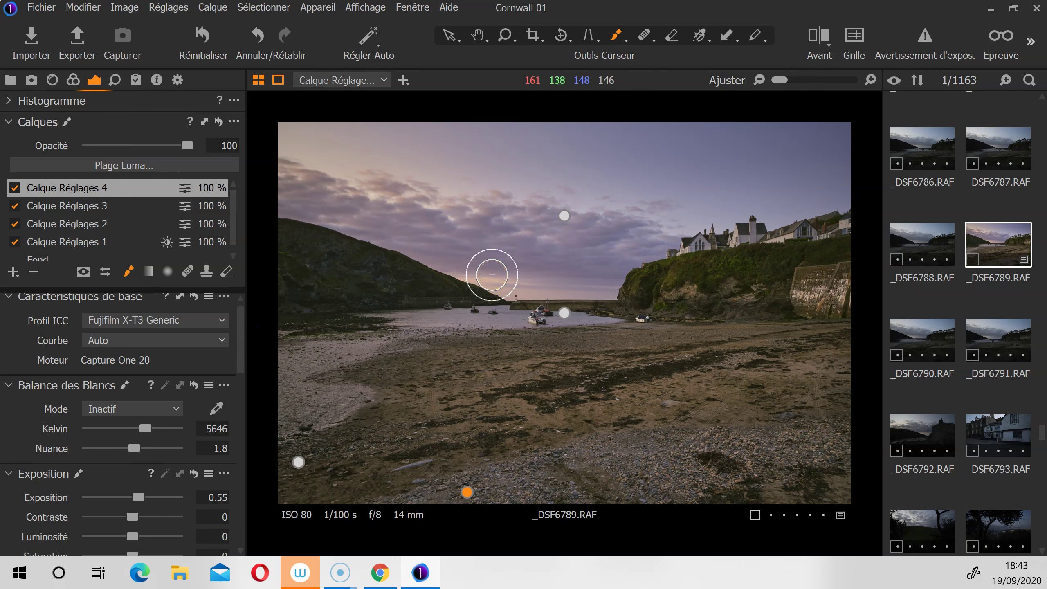
Compare the photo with and without the two brushed layers, Calque Réglages 4 and Calque Réglages 3, leaving both enabled
{"action": "left_click", "coordinate": [15, 188]}
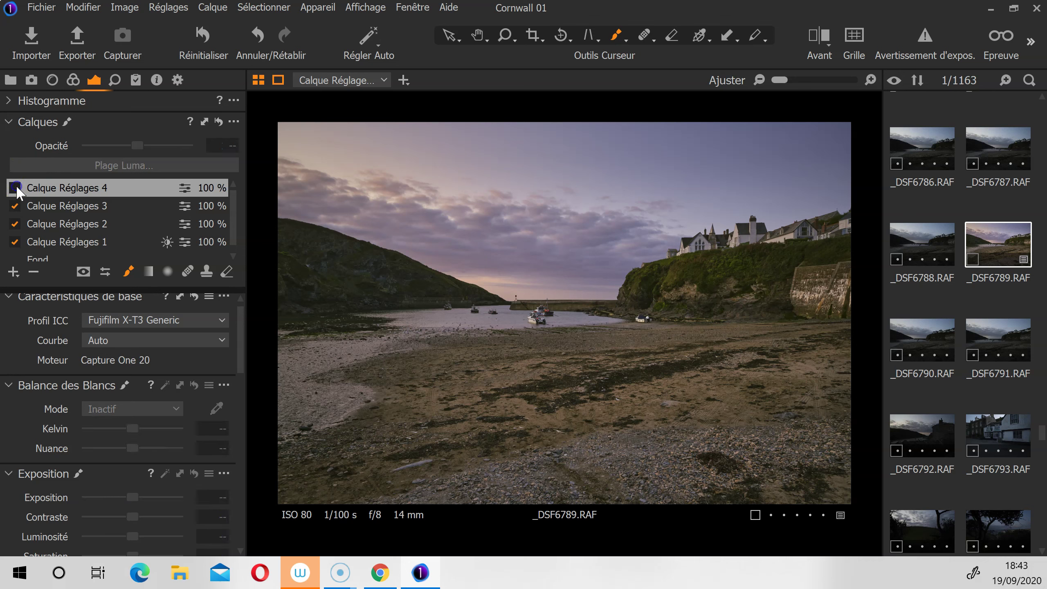
{"action": "left_click", "coordinate": [16, 188]}
{"action": "left_click", "coordinate": [15, 188]}
{"action": "left_click", "coordinate": [15, 188]}
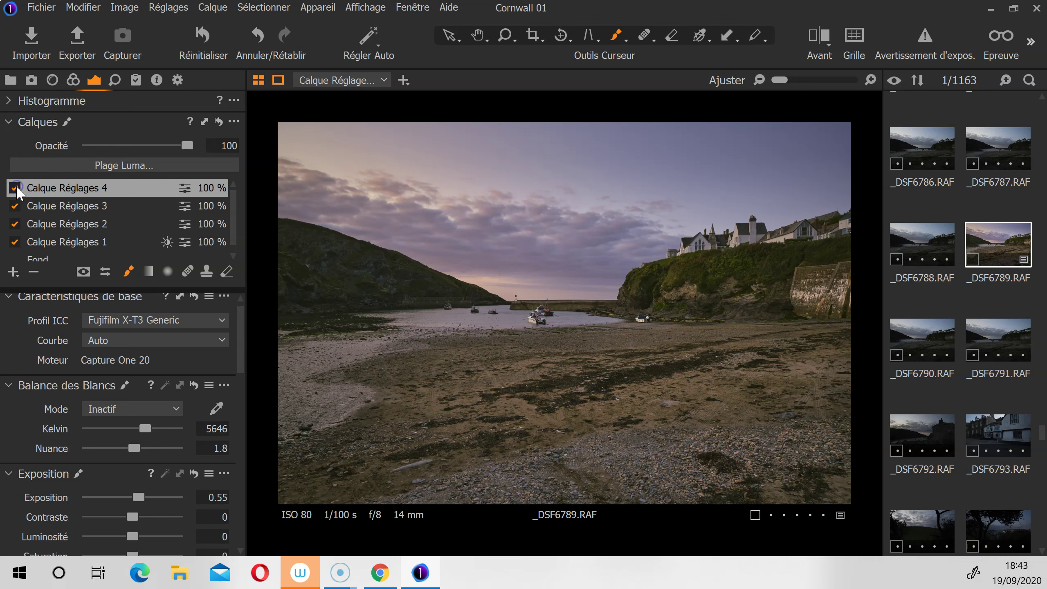
{"action": "left_click", "coordinate": [16, 206]}
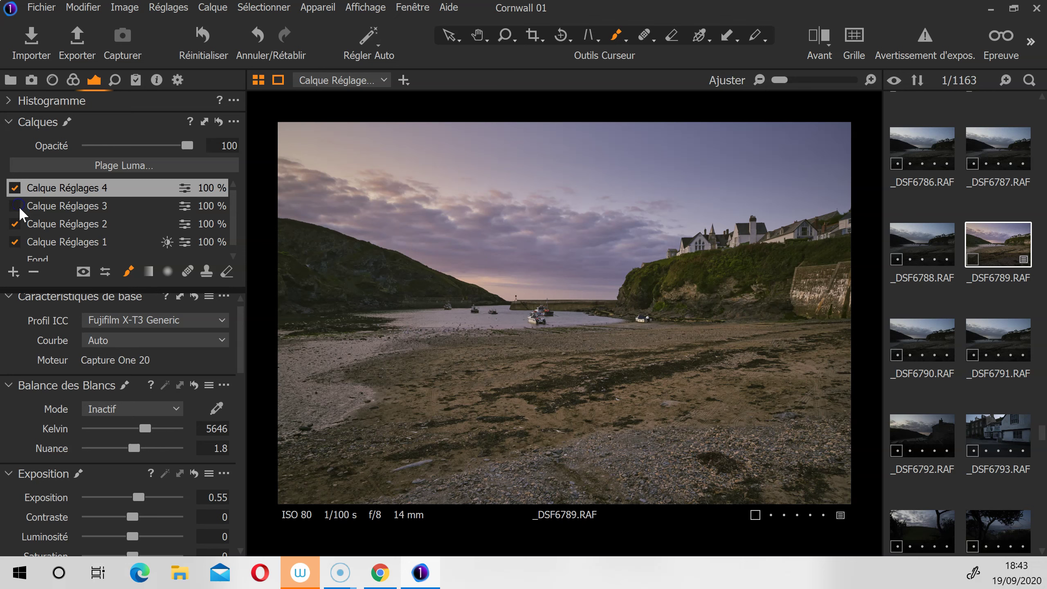
{"action": "left_click", "coordinate": [15, 188]}
{"action": "left_click", "coordinate": [16, 188]}
{"action": "left_click", "coordinate": [15, 206]}
{"action": "left_click", "coordinate": [21, 208]}
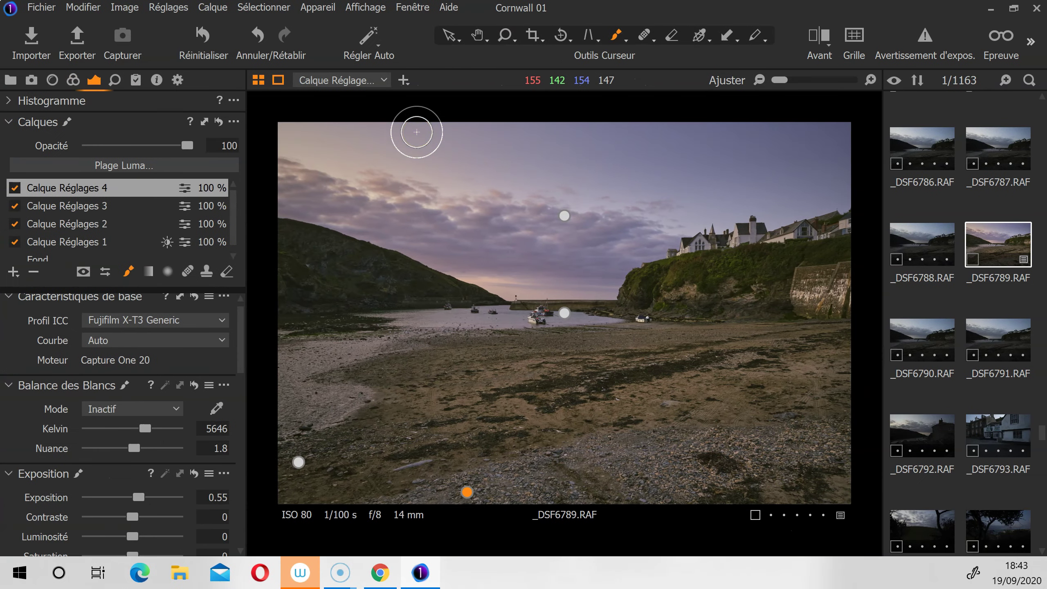
Hide the tools and the browser, view the photo full screen, and restore the editing layout
{"action": "key", "text": "ctrl+t"}
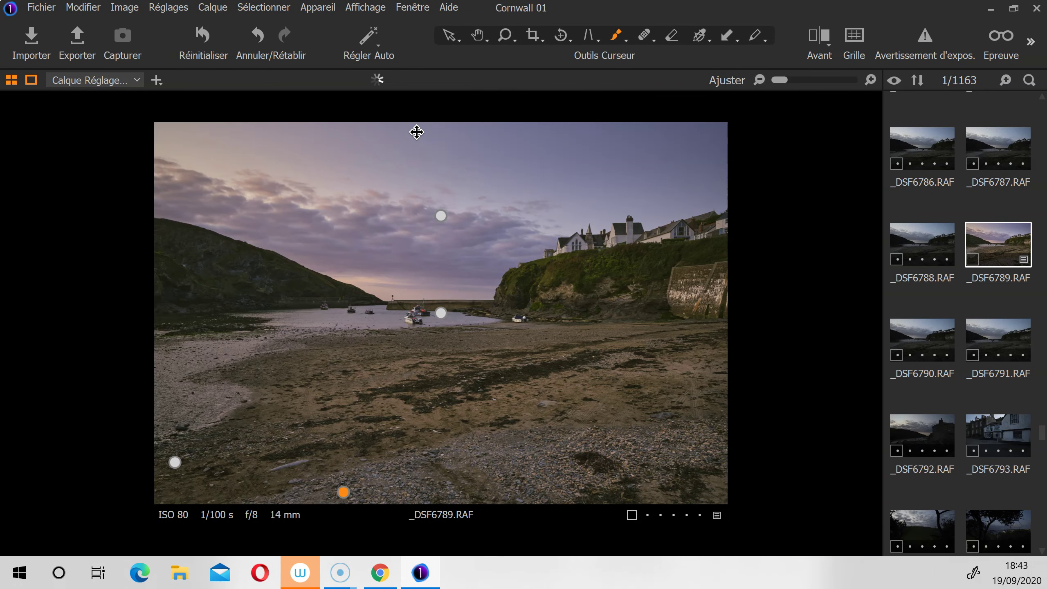
{"action": "key", "text": "ctrl+b"}
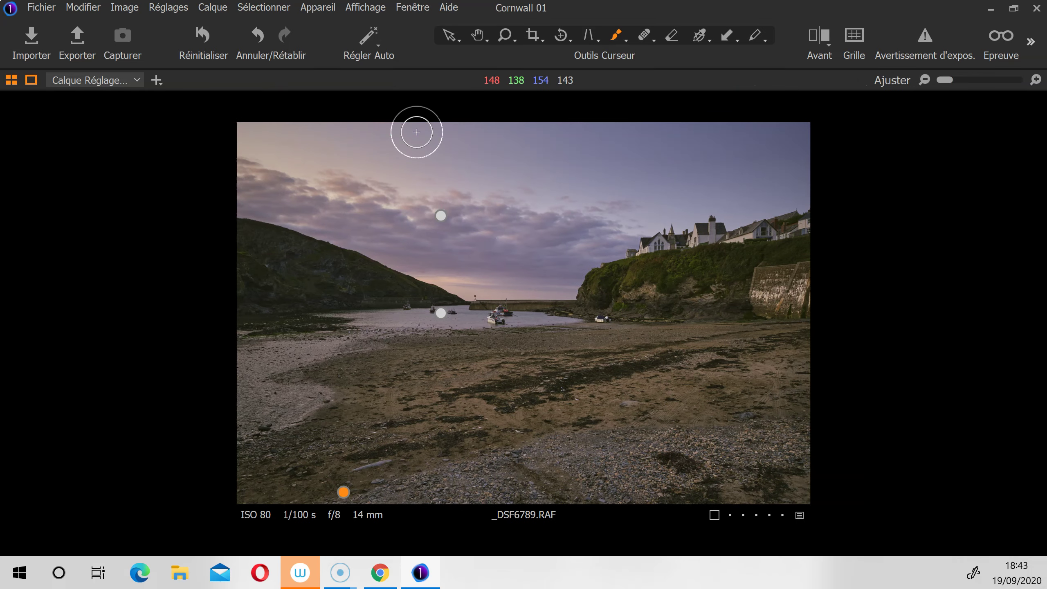
{"action": "key", "text": "ctrl+f"}
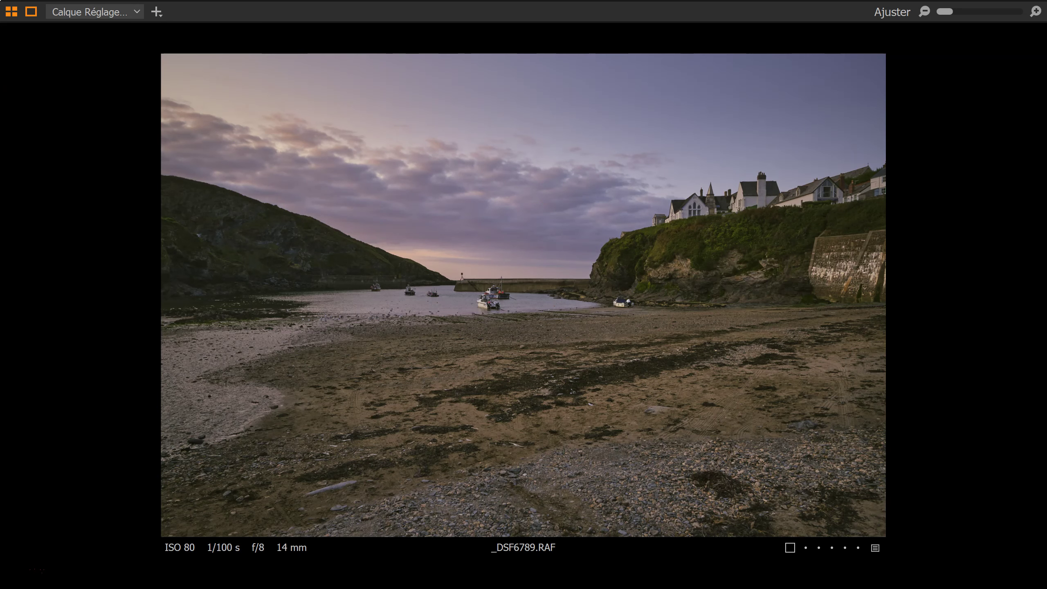
{"action": "key", "text": "ctrl+f"}
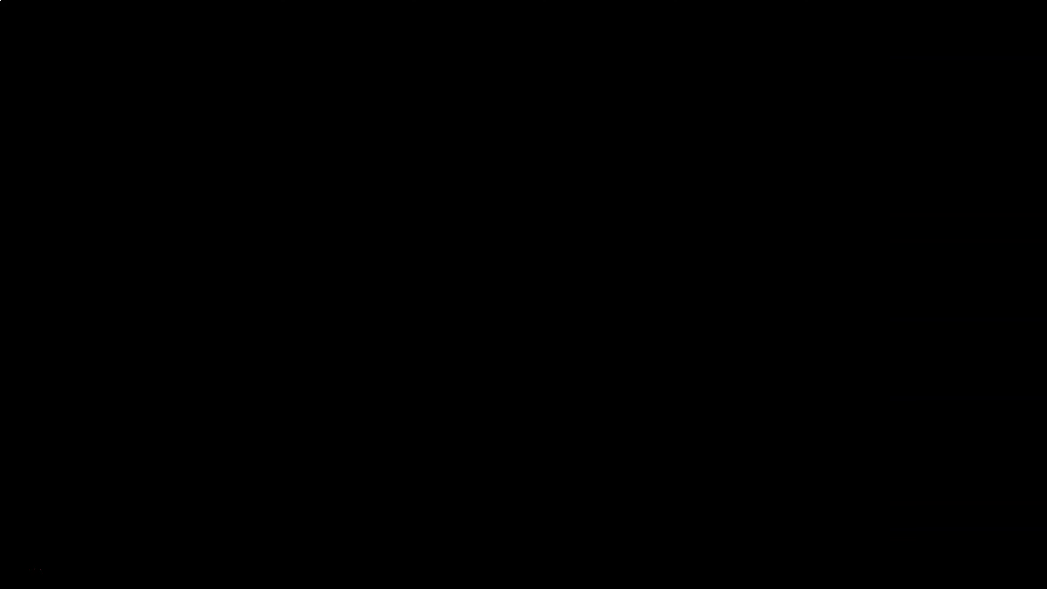
{"action": "key", "text": "ctrl+t"}
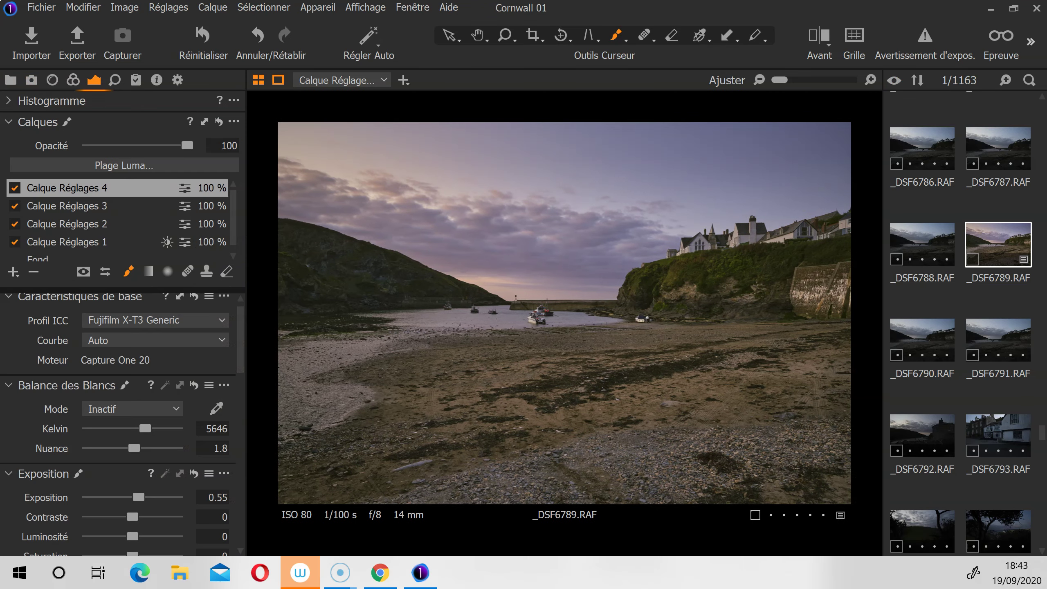
View the finished photo as a paused slideshow (Diaporama) and exit back to editing
{"action": "left_click", "coordinate": [365, 7]}
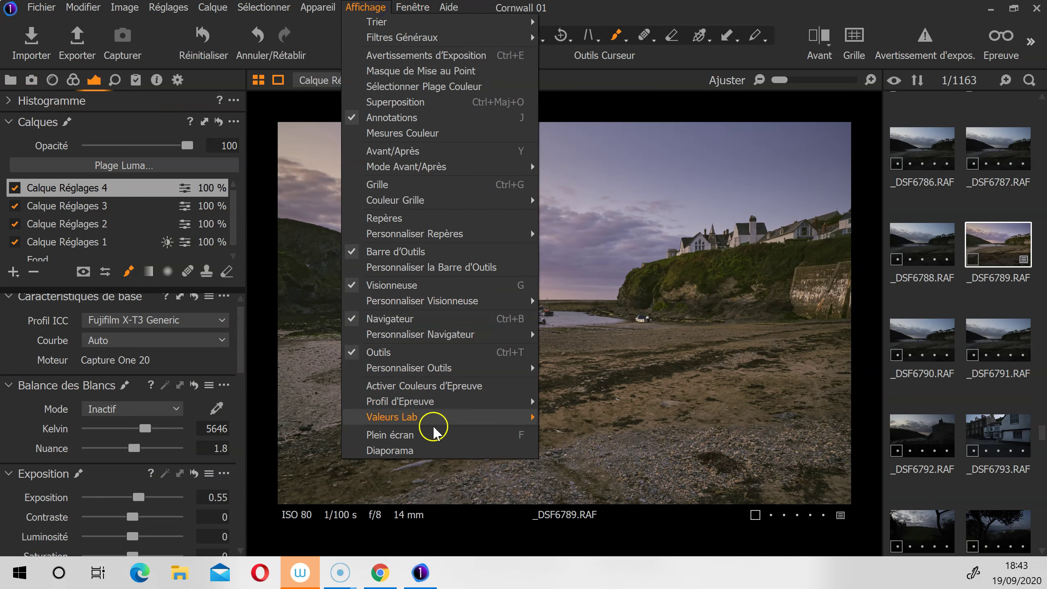
{"action": "left_click", "coordinate": [435, 450]}
{"action": "left_click", "coordinate": [484, 550]}
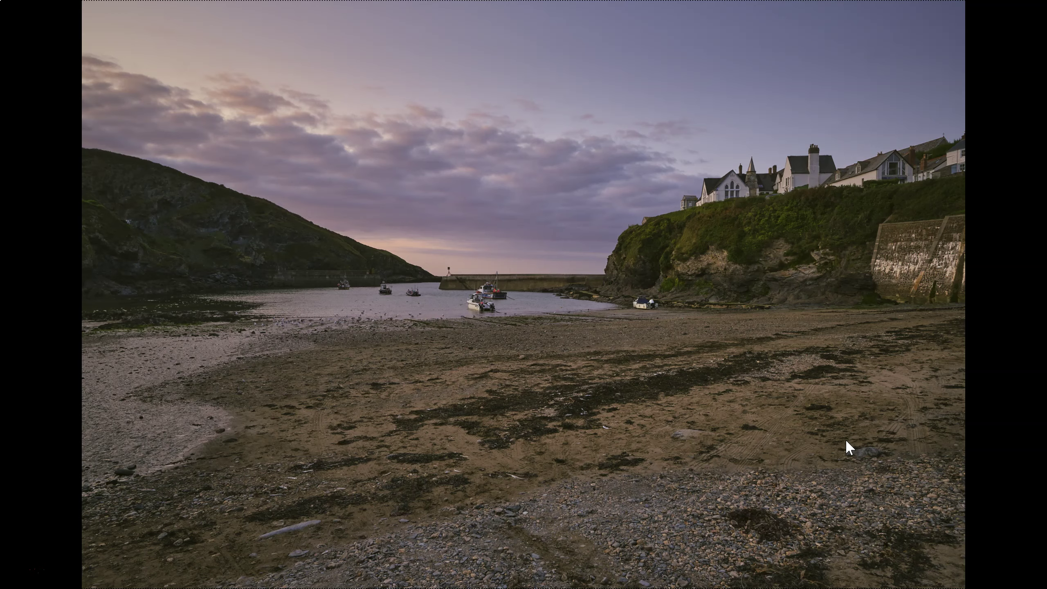
{"action": "left_click", "coordinate": [606, 550]}
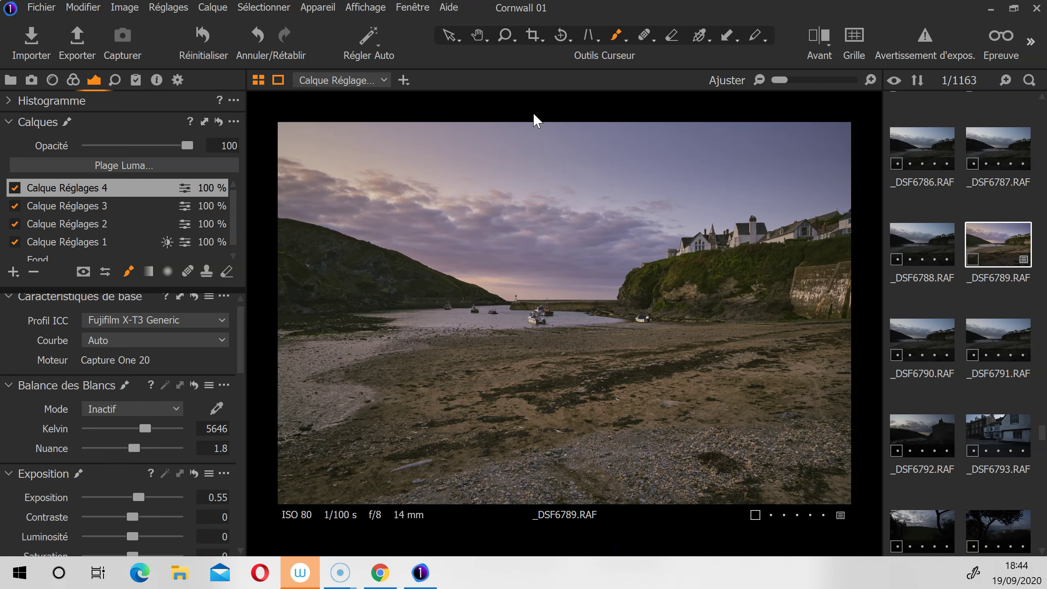
Compare the finished photo with the original using the full before/after view
{"action": "key", "text": "y"}
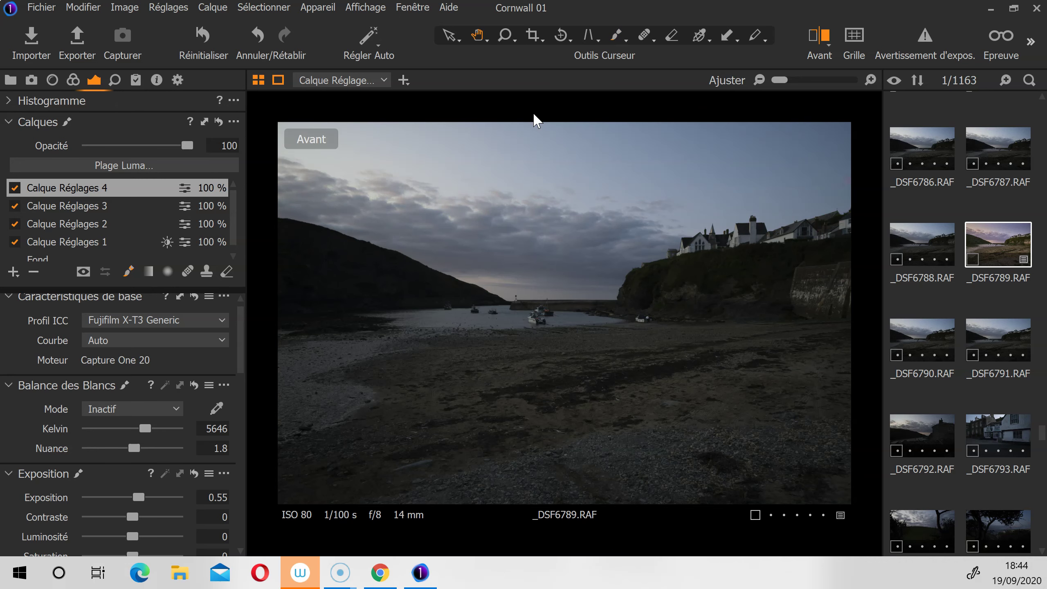
{"action": "key", "text": "y"}
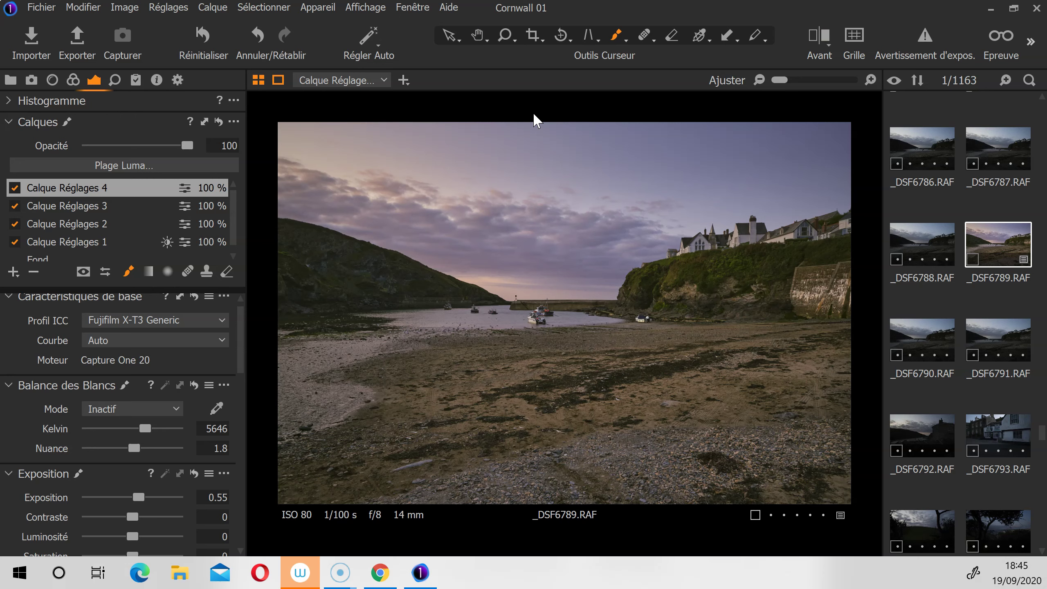
{"action": "key", "text": "y"}
{"action": "key", "text": "y"}
Compare original and finished photo in the split before/after view, moving the divider across the image, and close the comparison
{"action": "left_click", "coordinate": [828, 43]}
{"action": "left_click", "coordinate": [835, 76]}
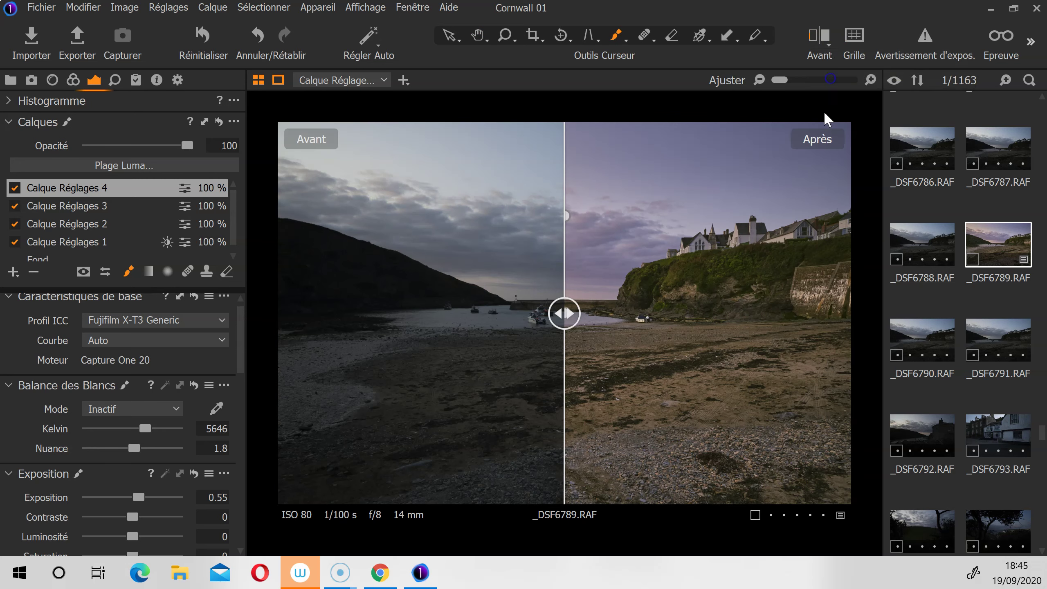
{"action": "left_click_drag", "start_coordinate": [556, 312], "coordinate": [166, 262]}
{"action": "key", "text": "y"}
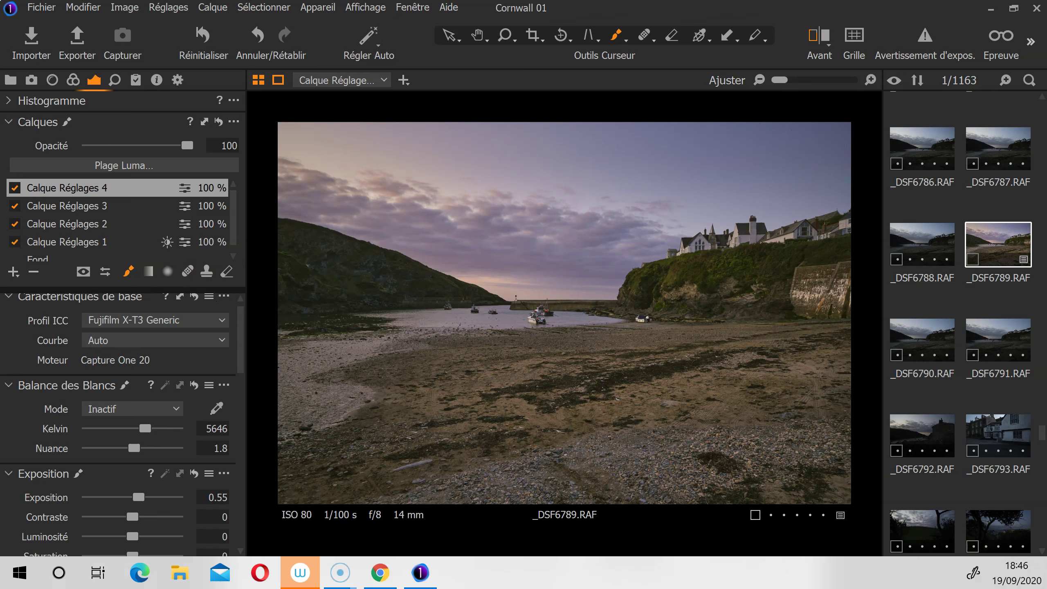